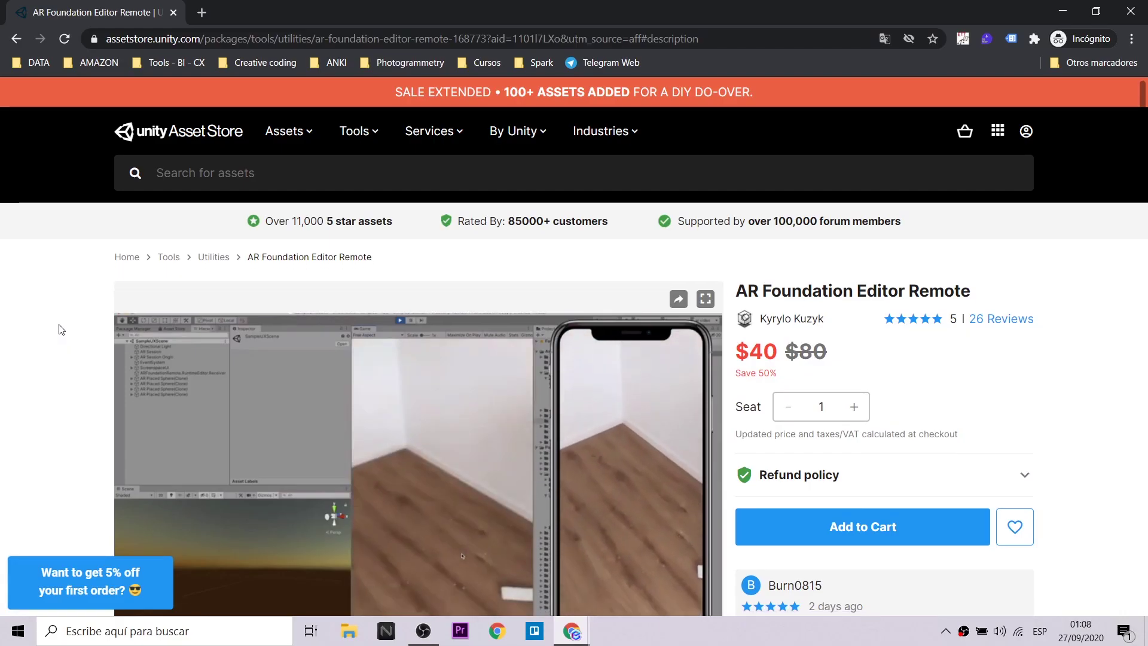
scroll(59, 327, "down", 3)
scroll(59, 328, "down", 4)
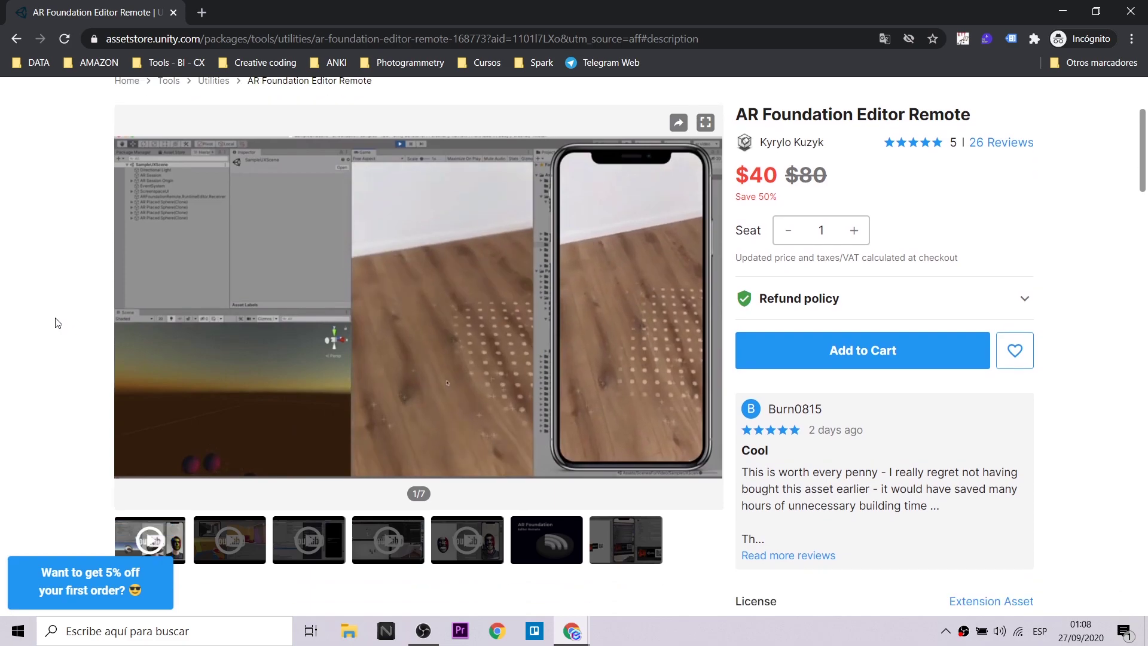
scroll(59, 309, "down", 3)
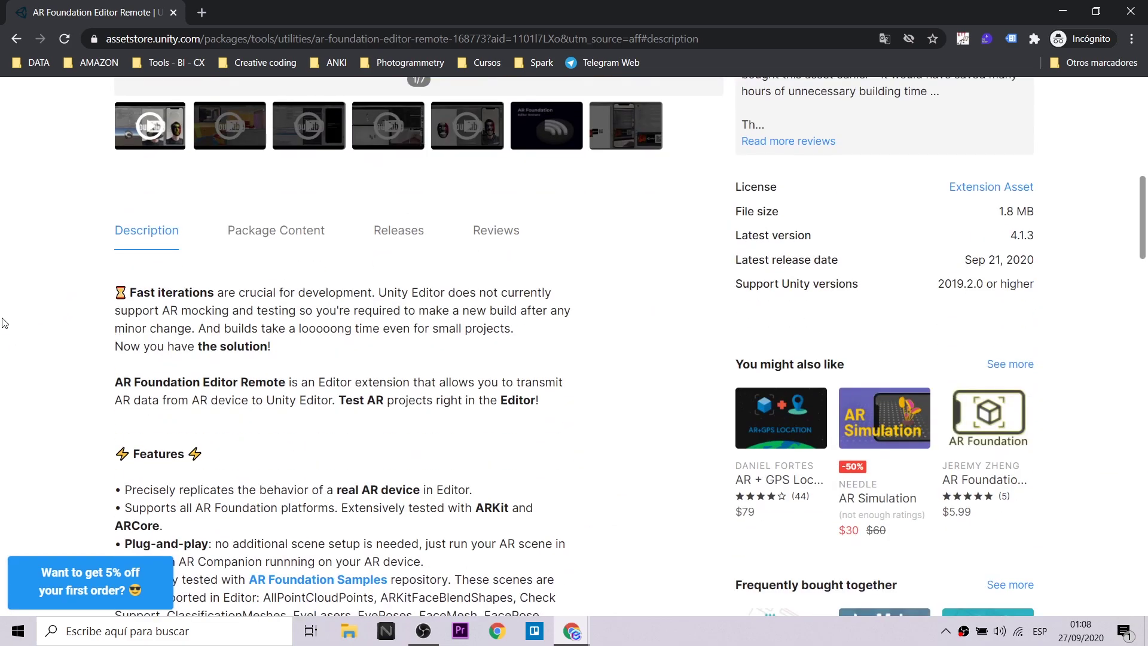
scroll(7, 319, "down", 2)
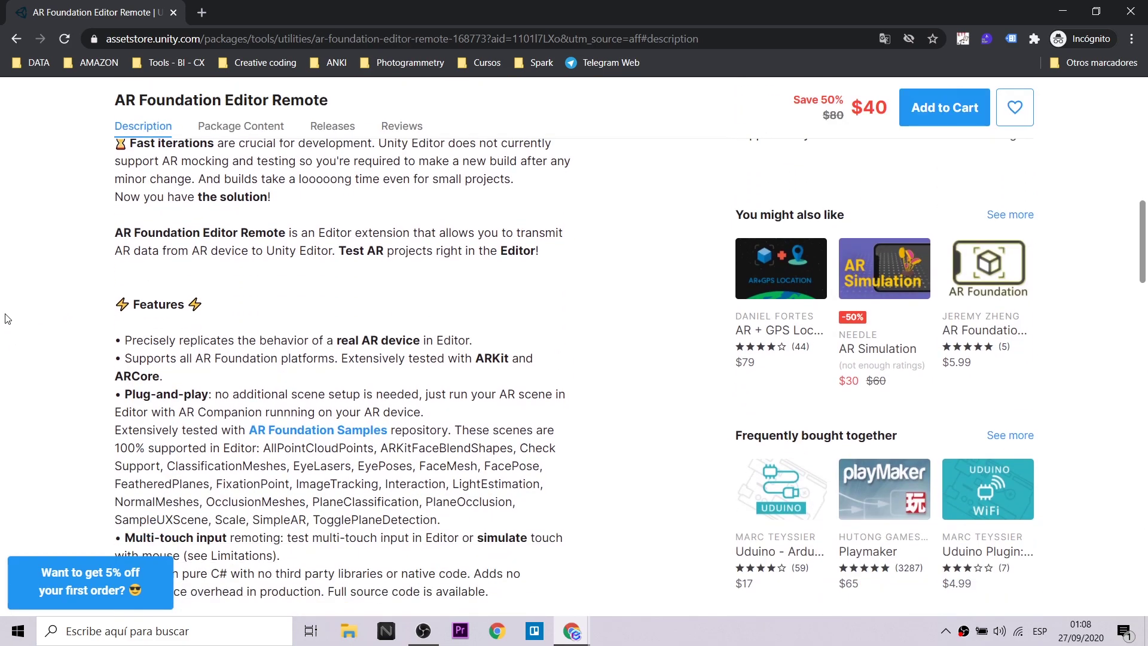
scroll(7, 318, "down", 1)
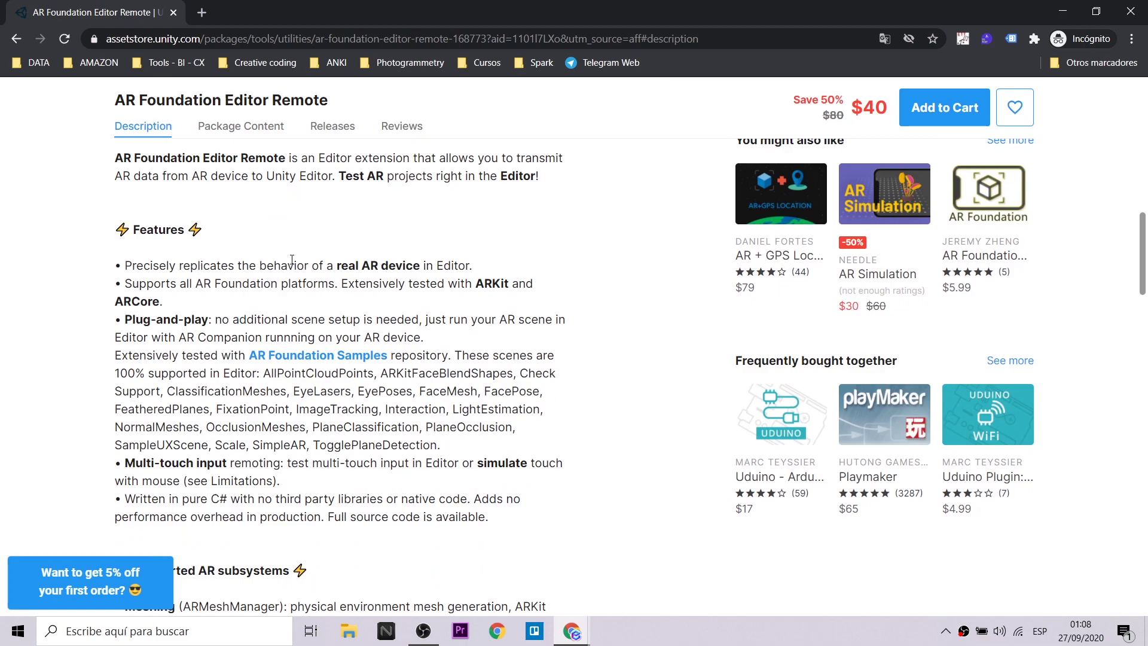
left_click_drag(116, 328, 455, 453)
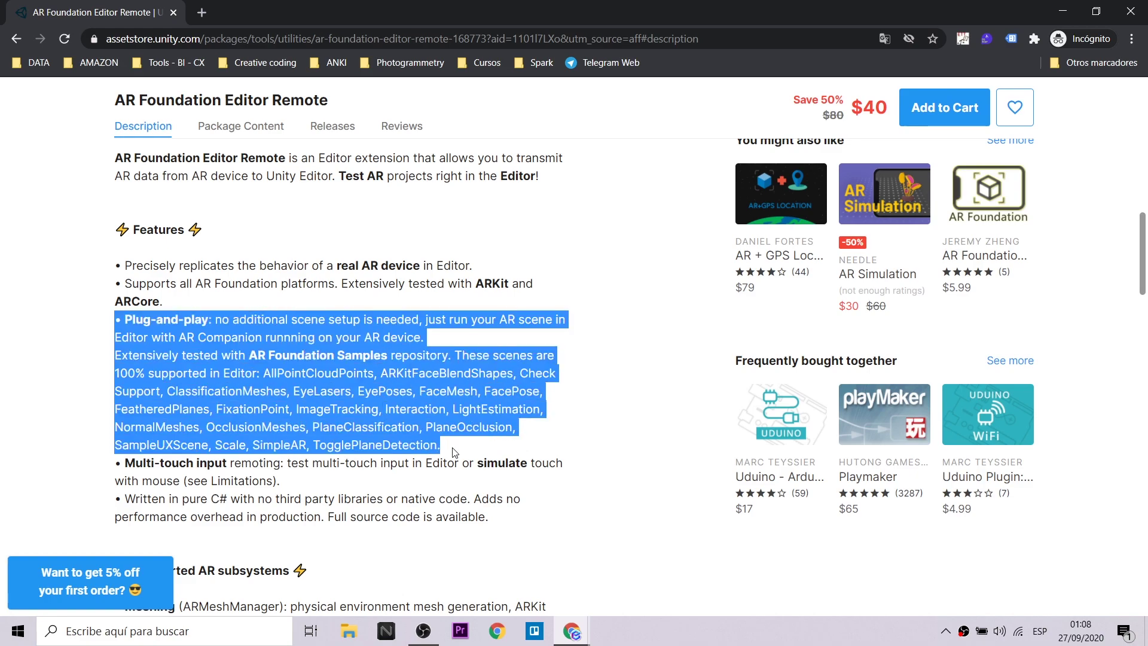
scroll(492, 443, "down", 1)
scroll(531, 423, "down", 1)
scroll(531, 423, "down", 1)
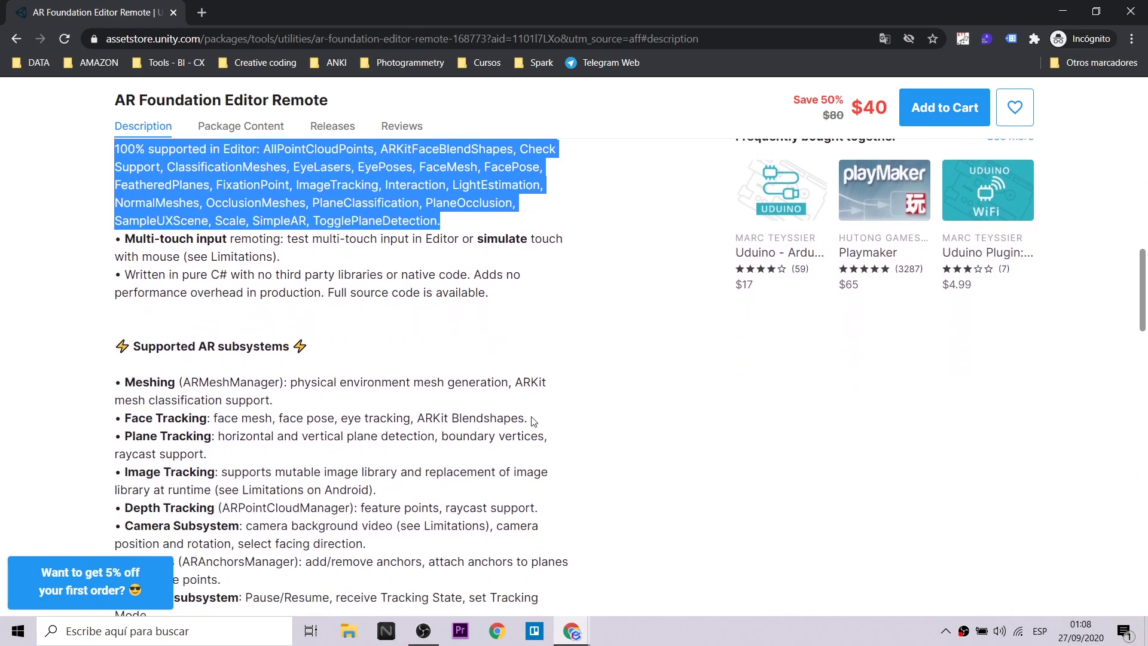
scroll(532, 423, "down", 1)
scroll(532, 423, "down", 2)
scroll(533, 415, "up", 1)
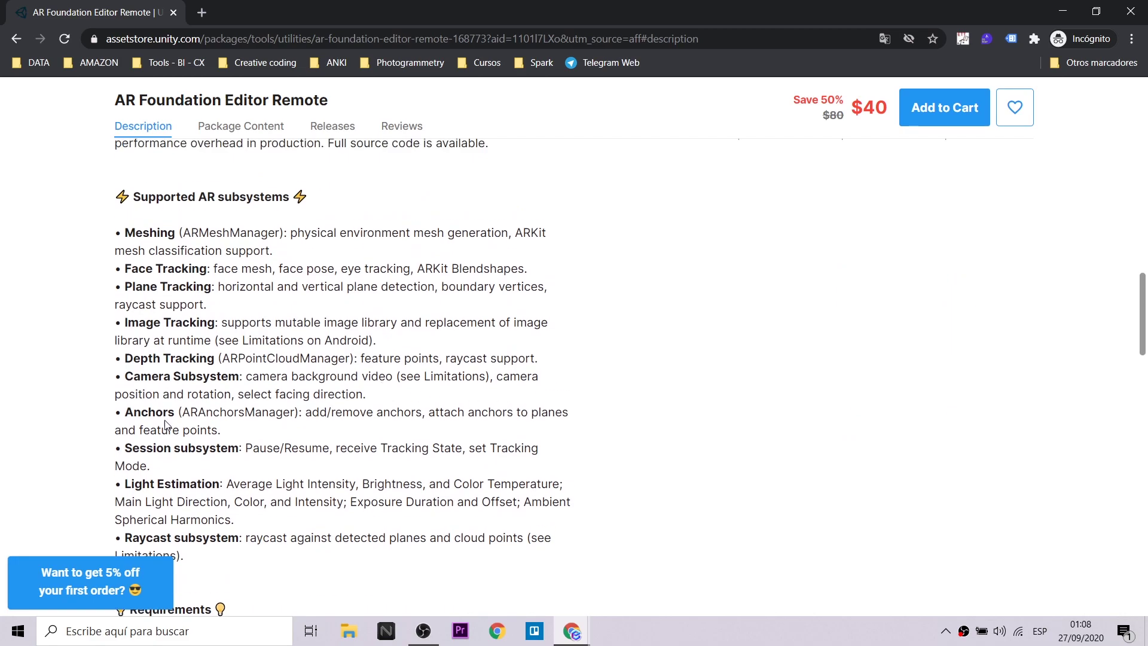
scroll(145, 228, "down", 1)
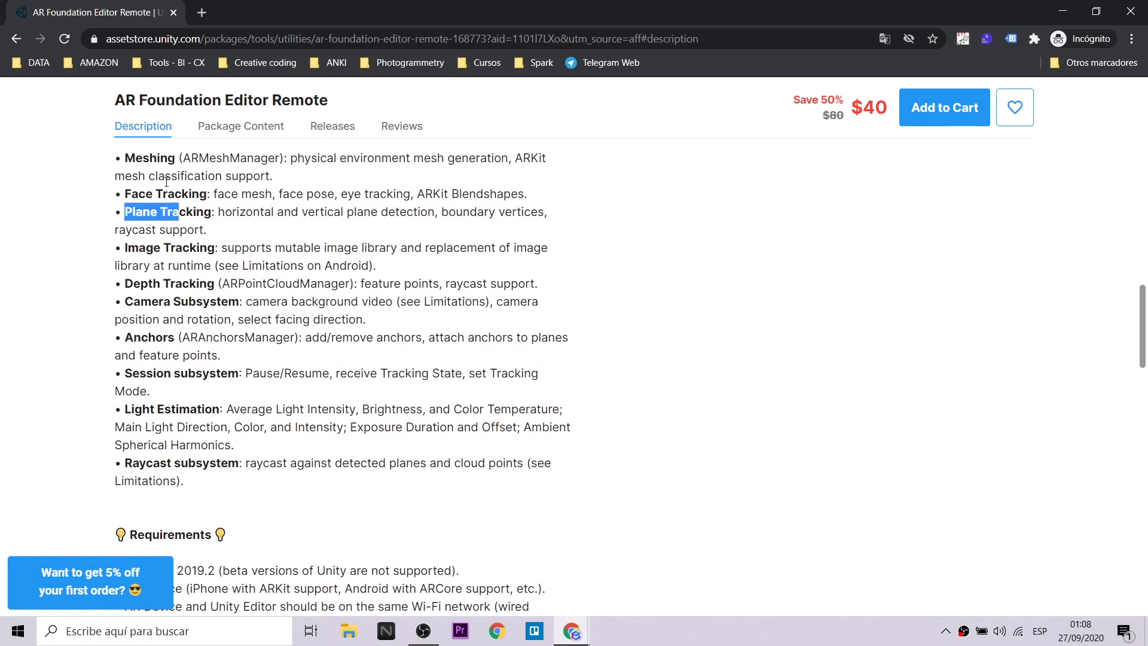
scroll(216, 348, "down", 1)
scroll(217, 347, "down", 1)
scroll(217, 347, "down", 2)
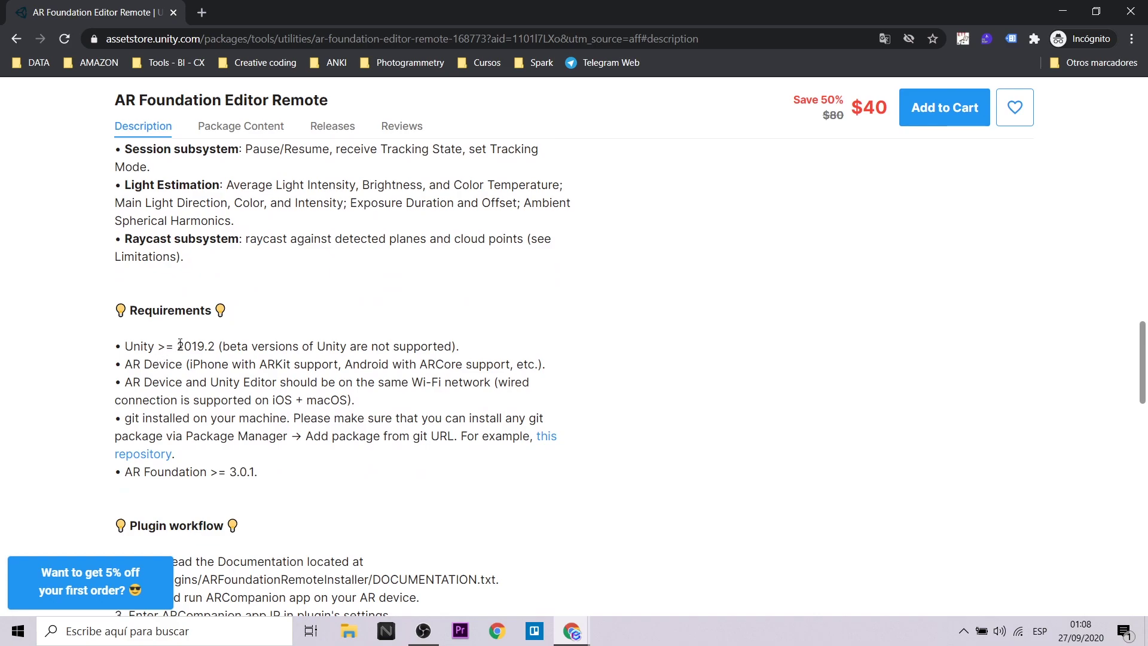
scroll(269, 347, "down", 3)
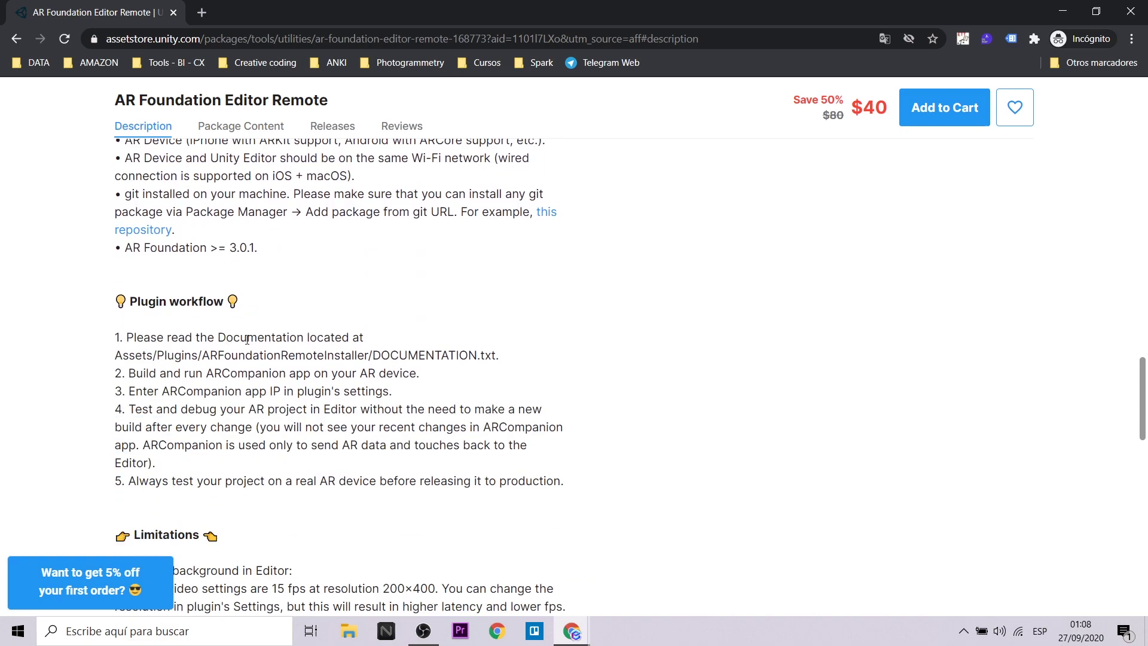
scroll(344, 357, "down", 4)
scroll(344, 357, "up", 5)
scroll(359, 371, "up", 5)
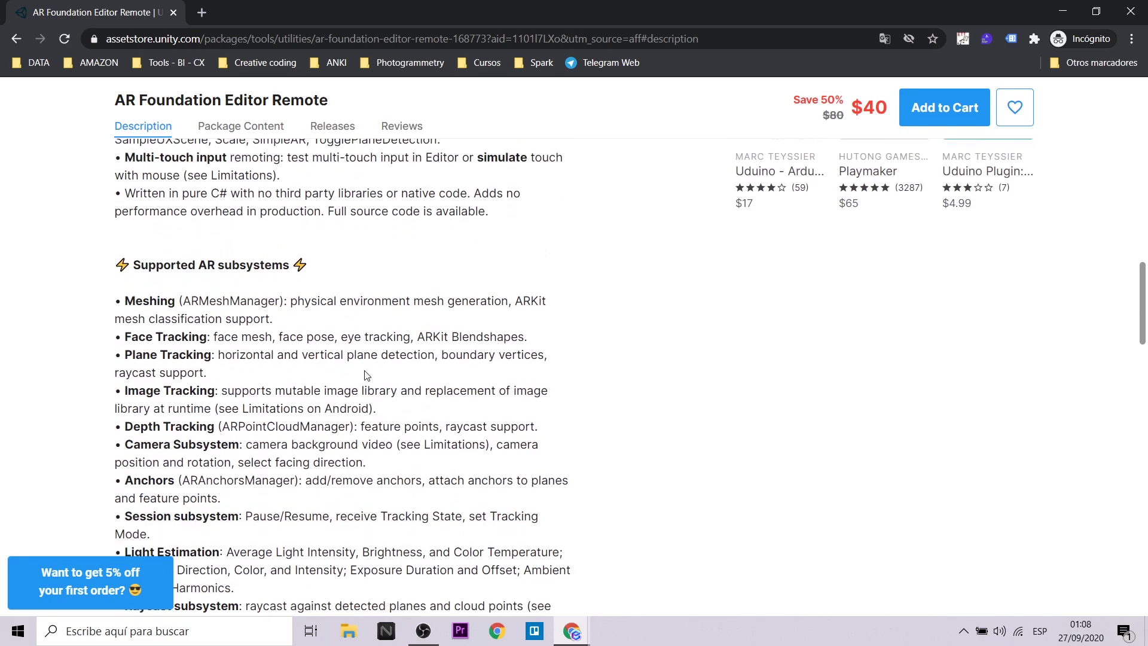
scroll(367, 382, "up", 5)
scroll(369, 386, "up", 2)
scroll(369, 386, "up", 3)
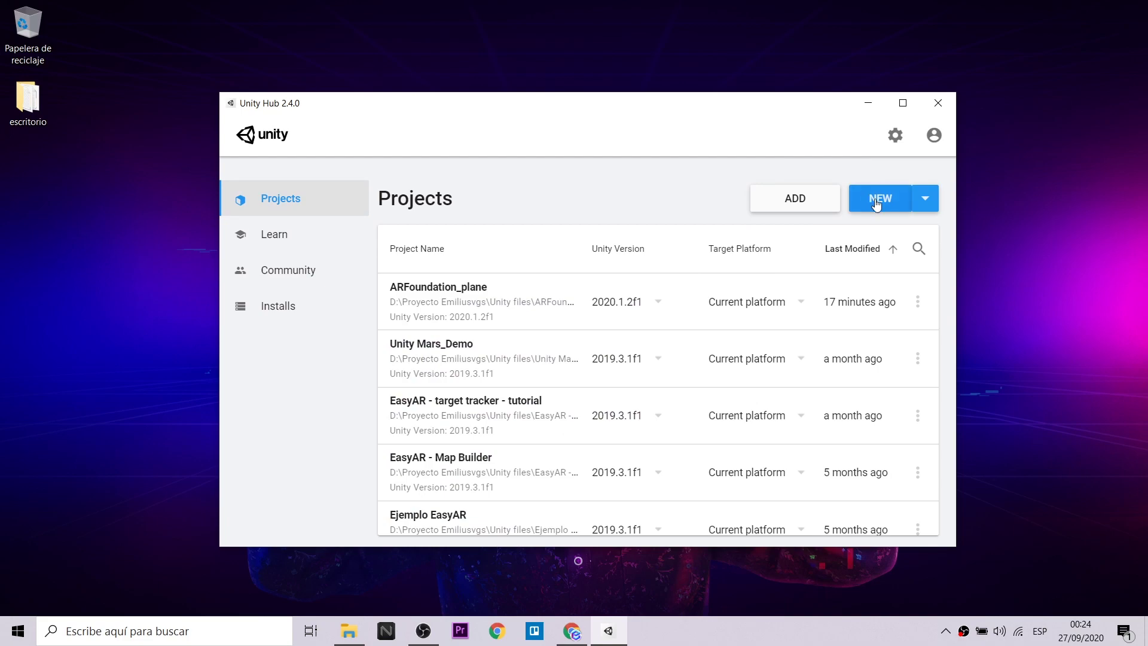
Create a new 3D project named ARFoundation_Editor_Remote using Unity 2020.1.2f1
left_click(924, 200)
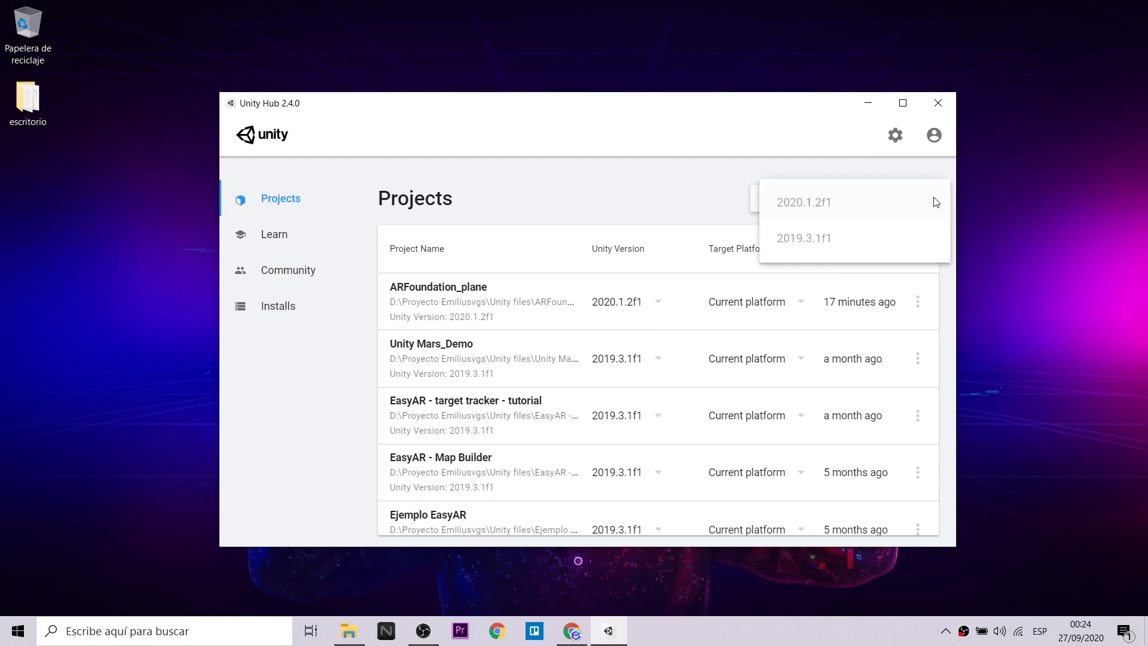
left_click(880, 200)
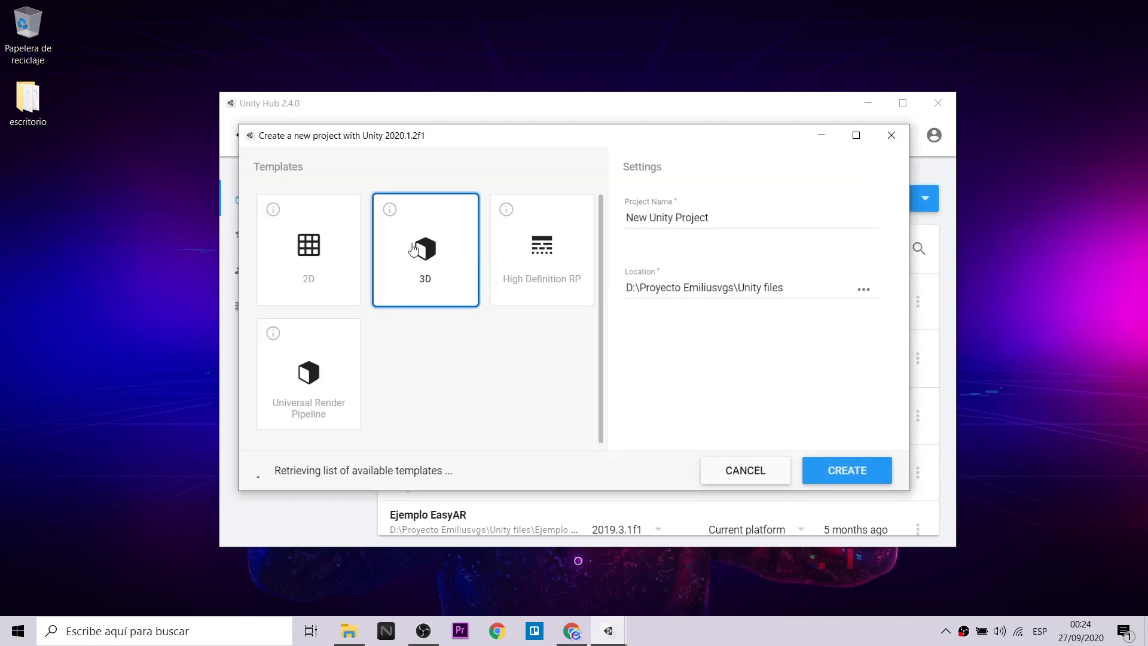
type("AR Foundation_Edition_Remote")
double_click(717, 219)
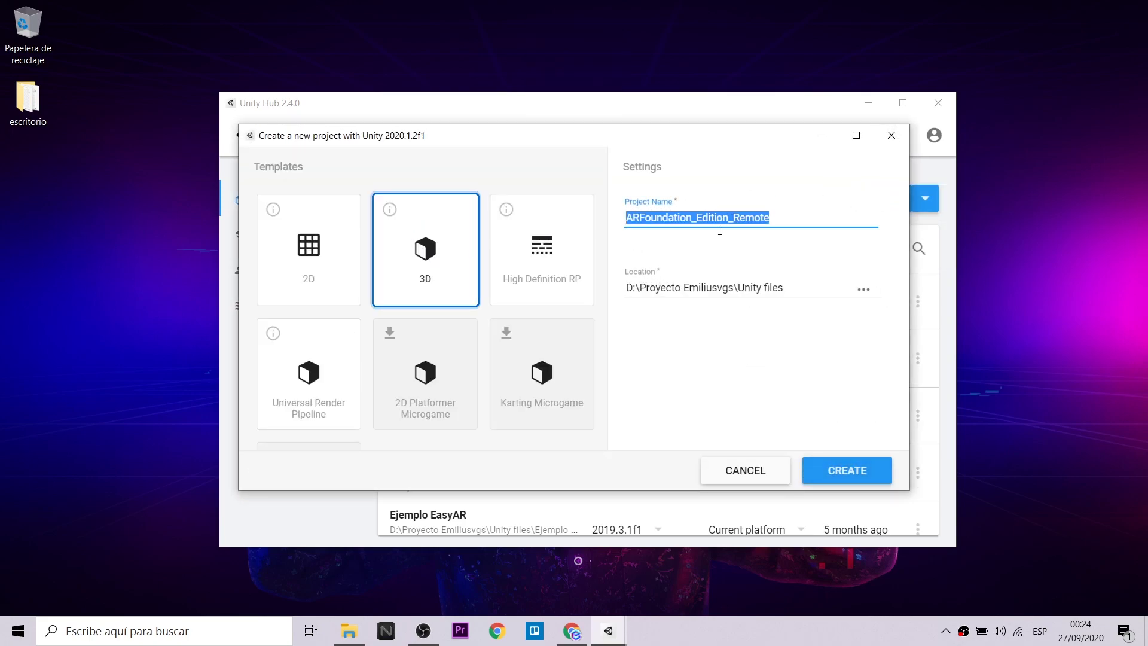
left_click(847, 470)
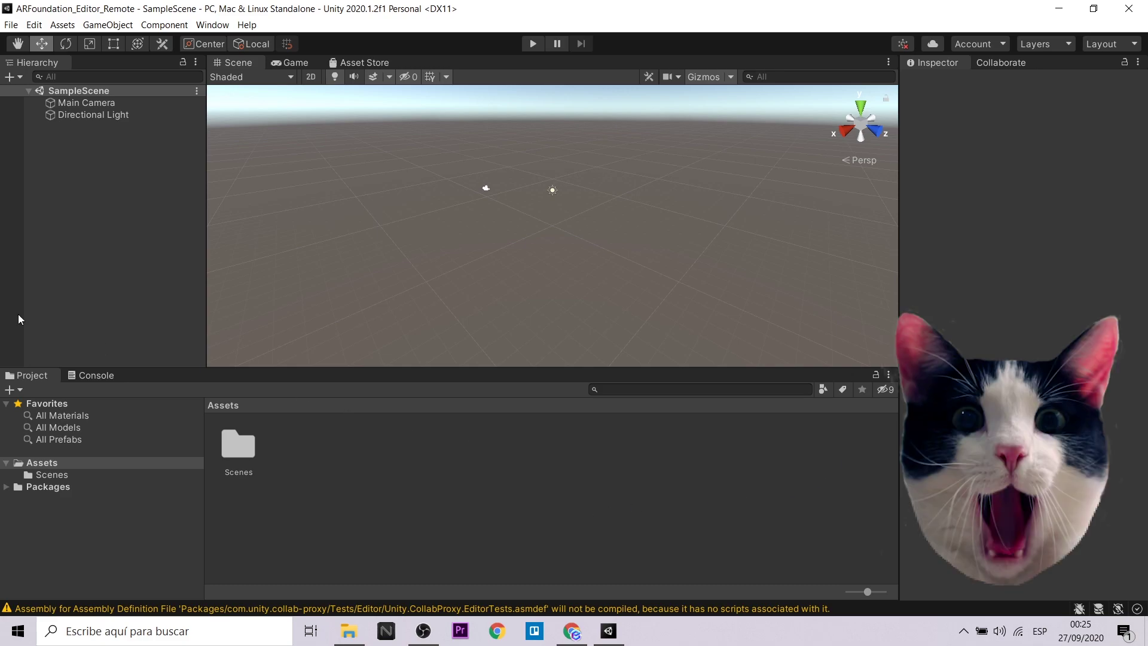
Clear the console warning and import all contents of the ARFoundationEditorRemote4.0.19 (1) custom package
left_click(91, 377)
left_click(16, 396)
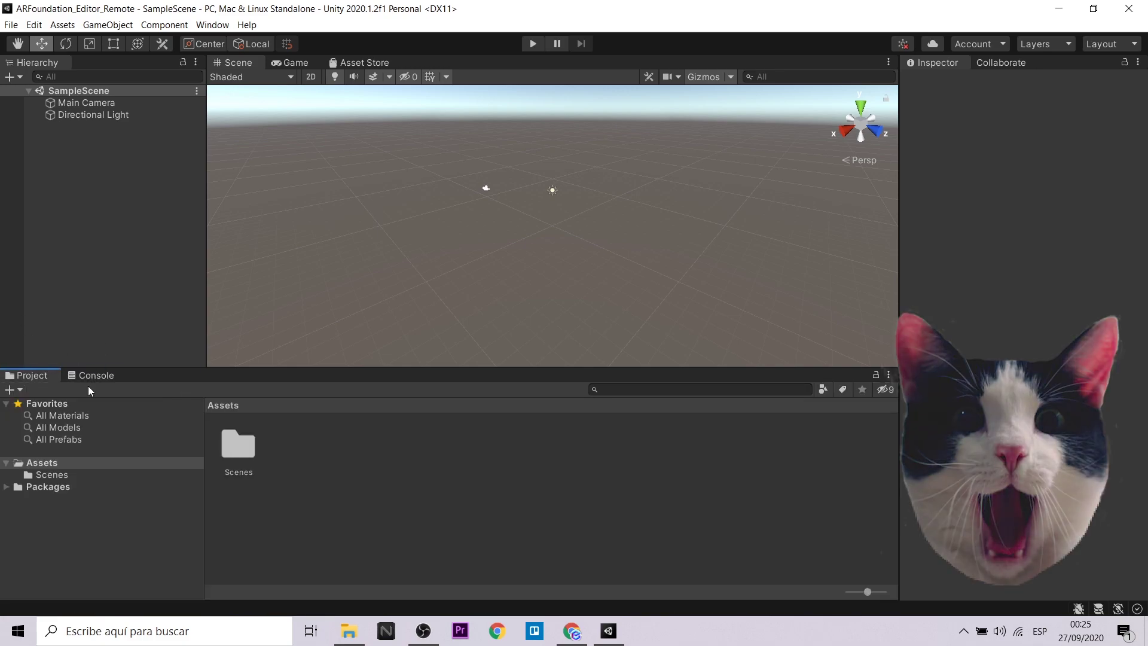
left_click(33, 26)
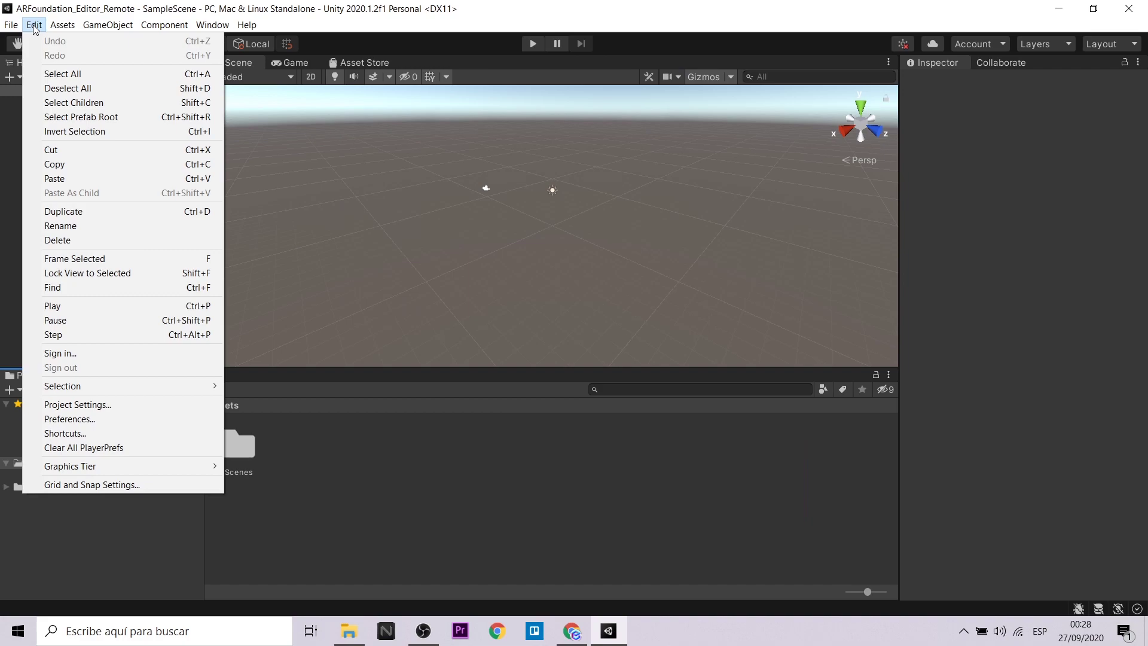
mouse_move(62, 24)
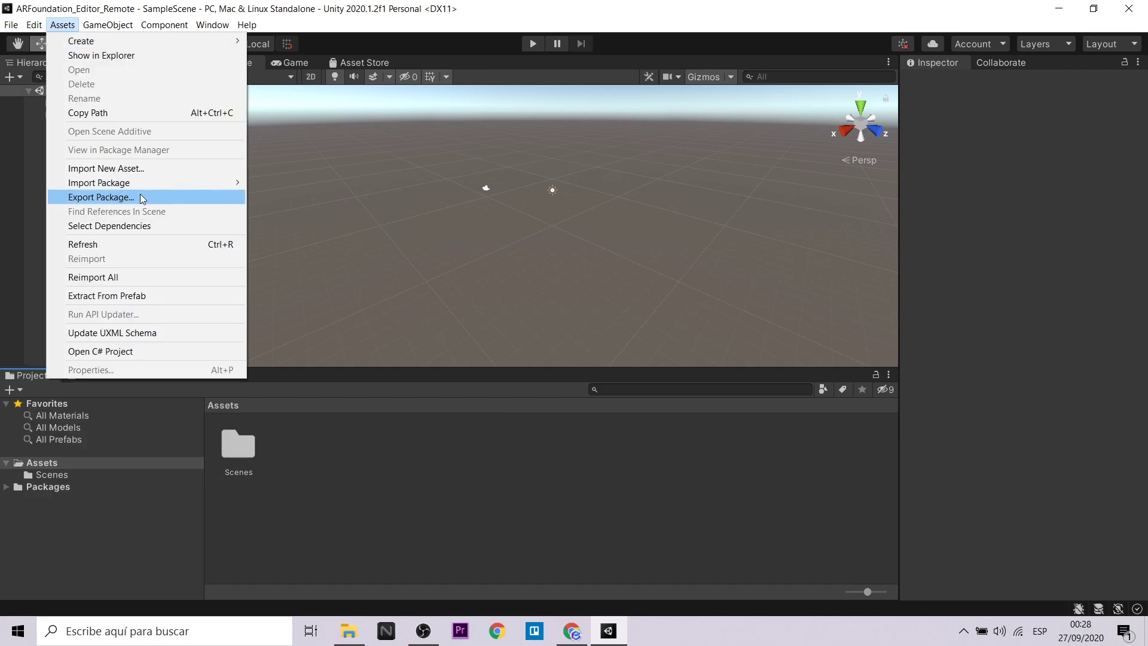
mouse_move(149, 184)
left_click(288, 187)
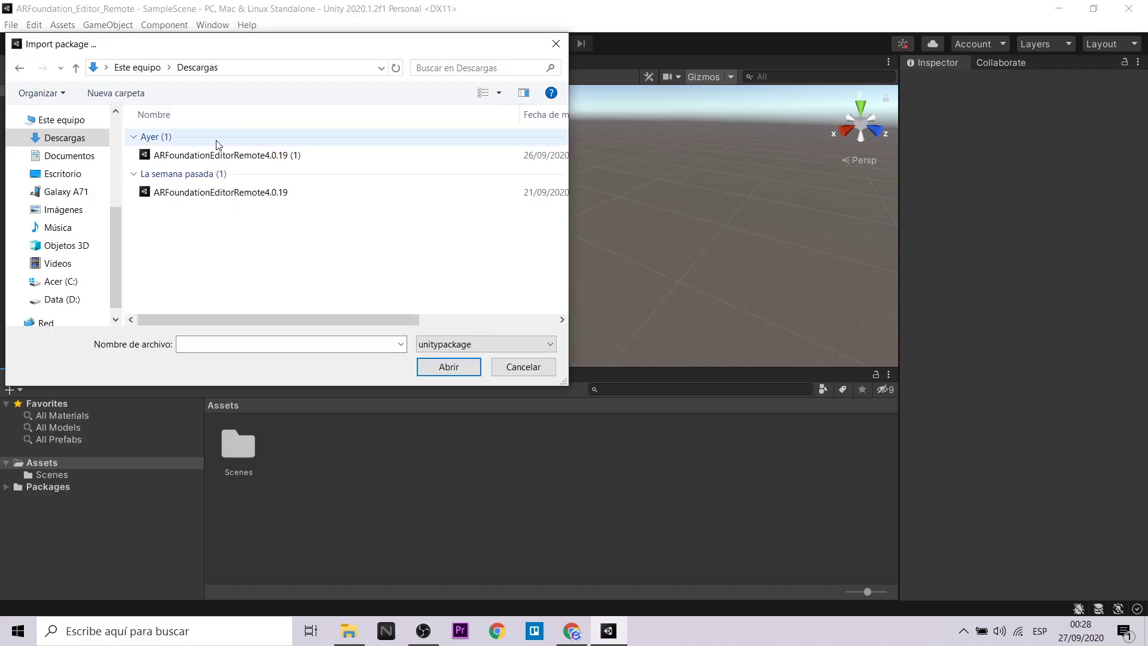
left_click(222, 155)
left_click(442, 369)
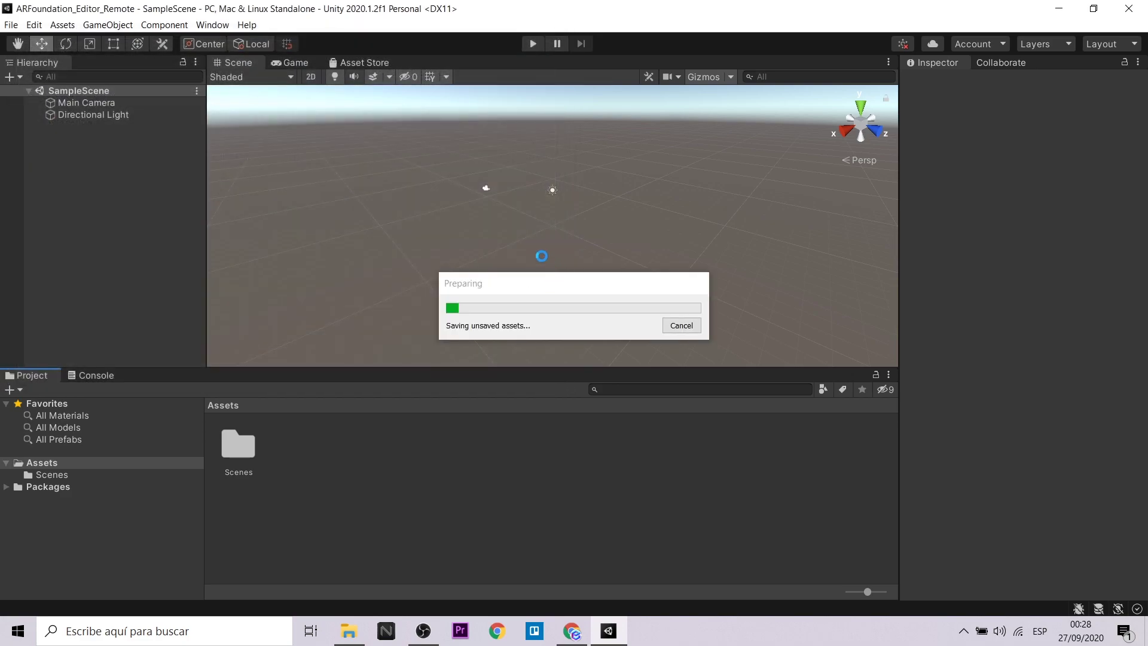
left_click(236, 421)
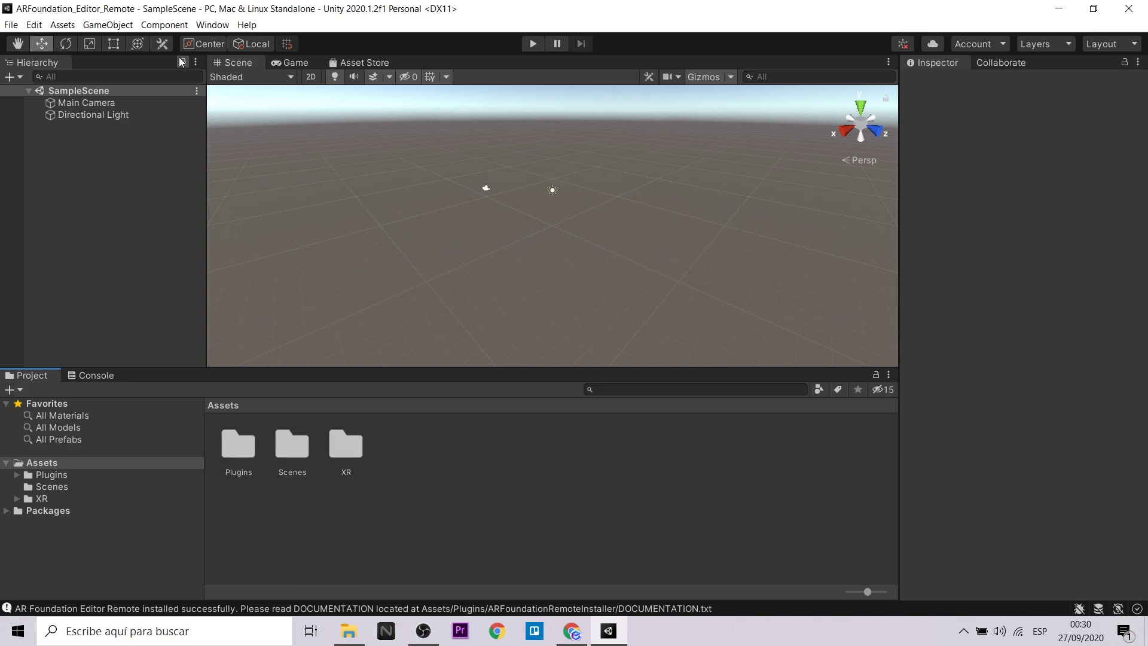
Open the Package Manager listing all Unity Registry packages
left_click(201, 26)
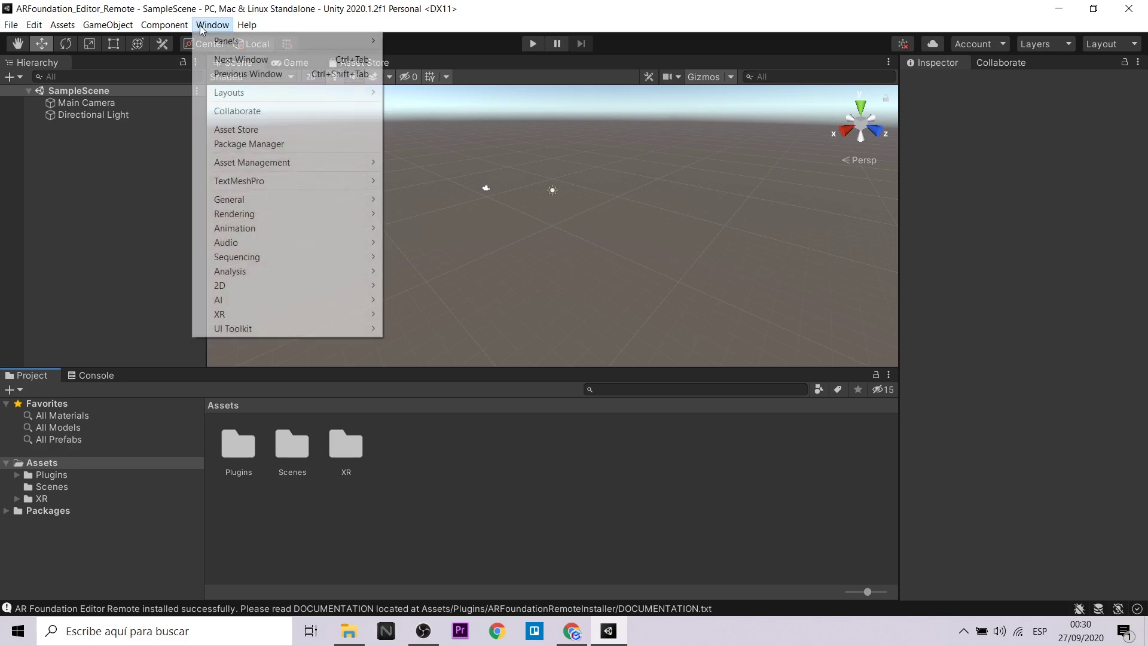
left_click(243, 143)
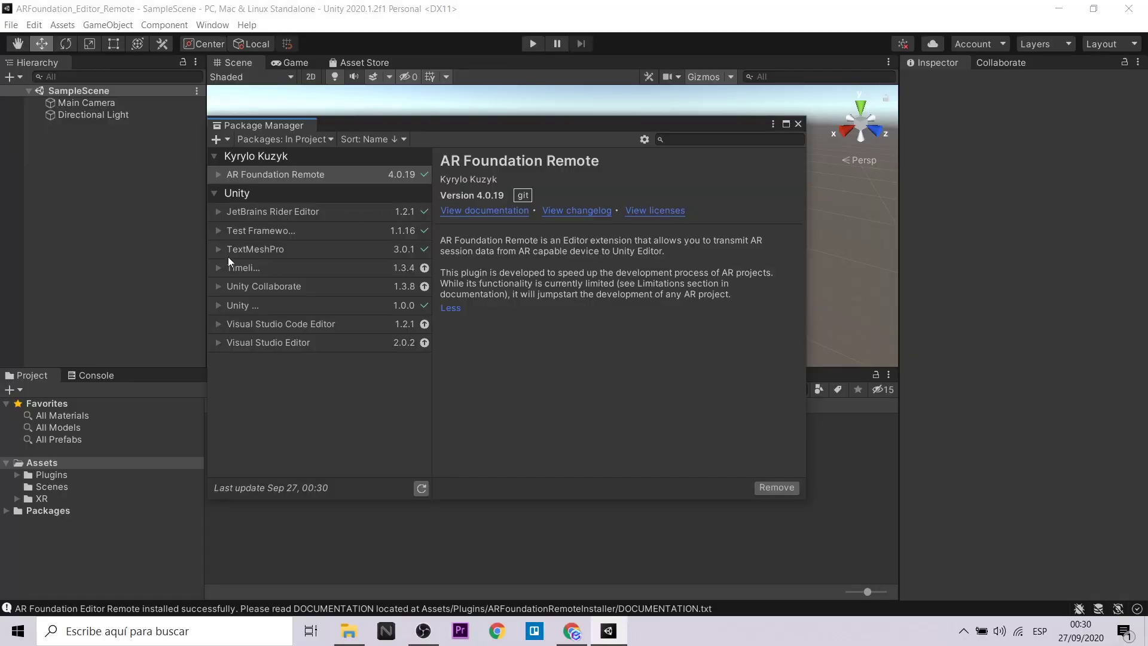
left_click(289, 138)
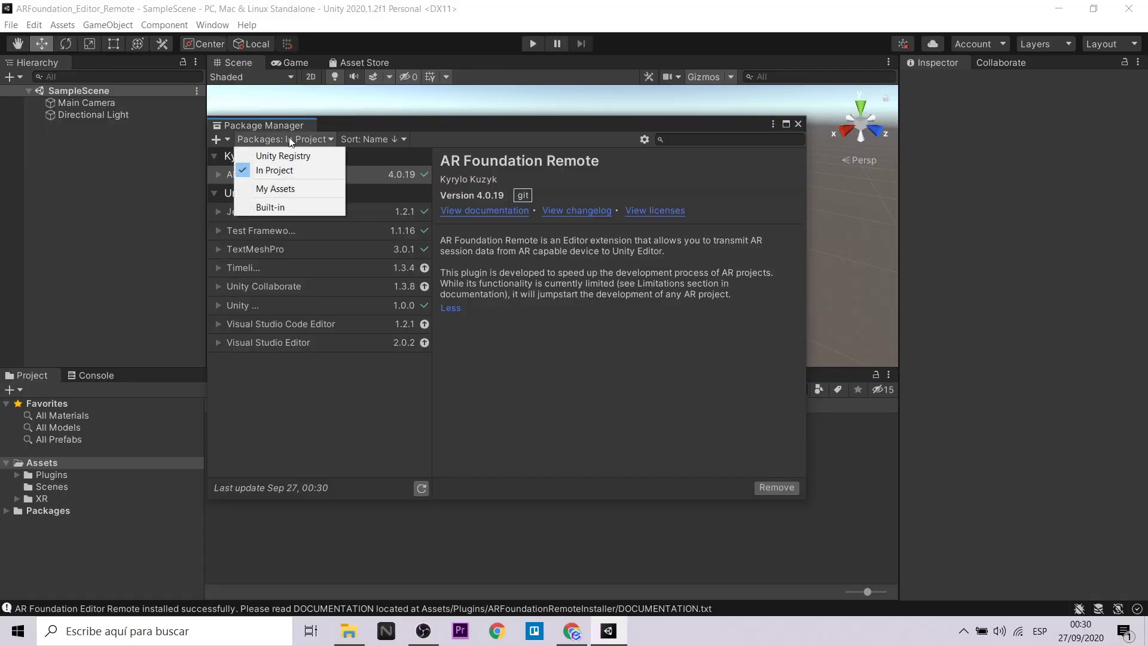
left_click(278, 152)
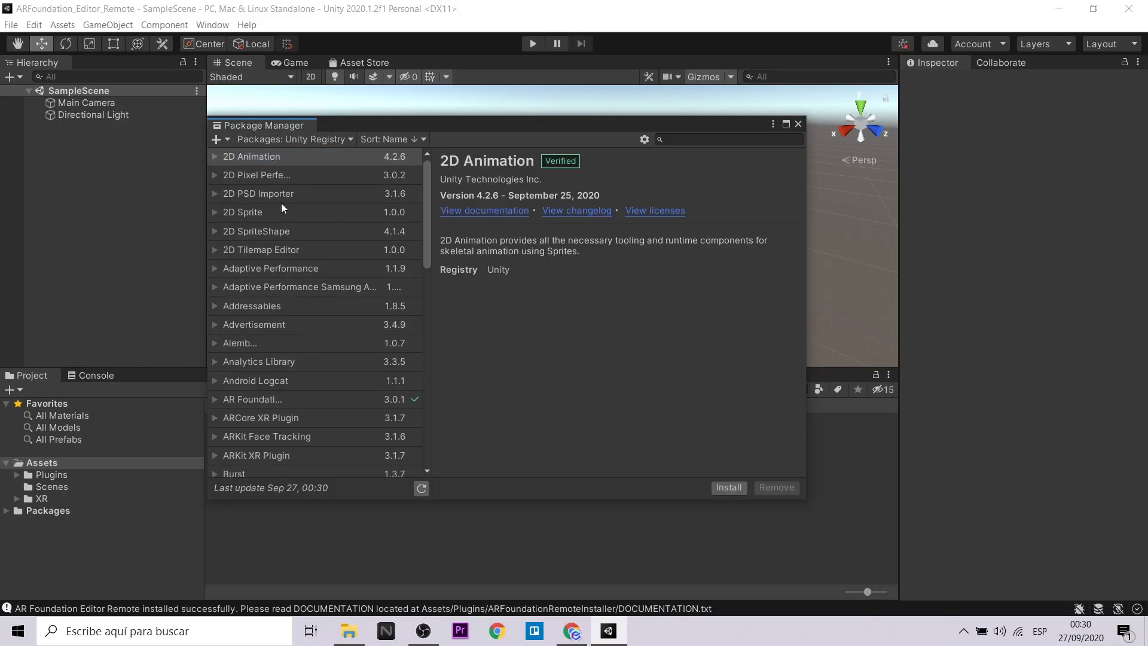
Review the installed versions of ARCore XR Plugin 3.1.7 and AR Foundation 3.0.1
scroll(281, 204, "down", 3)
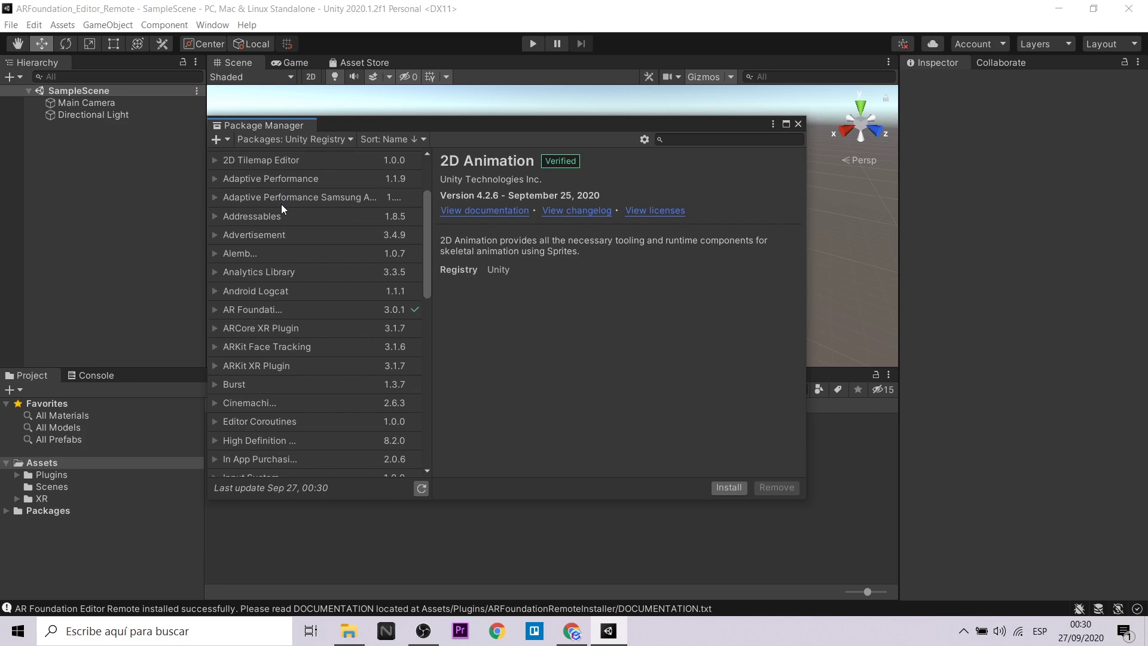
left_click(214, 327)
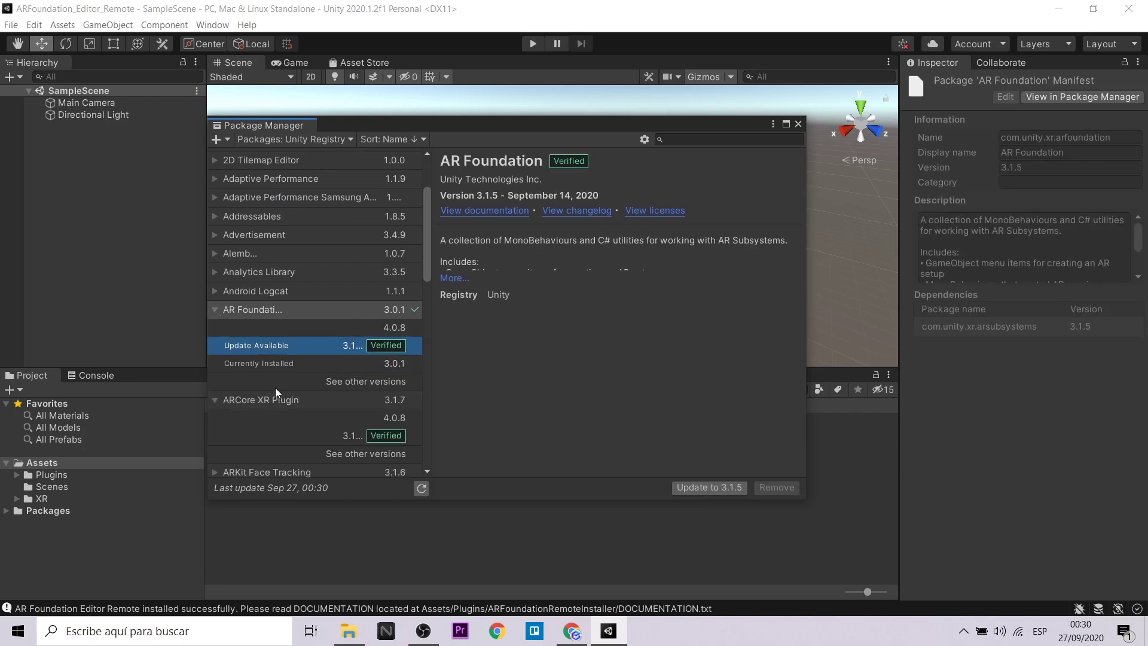
key("Down")
left_click(321, 436)
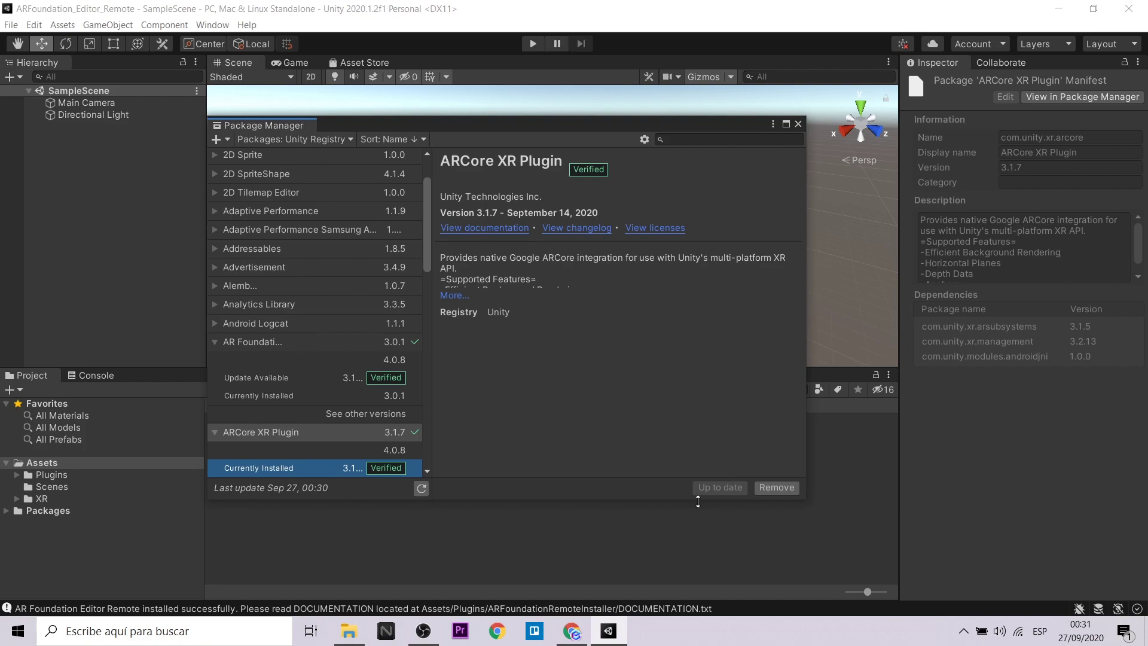
left_click(332, 378)
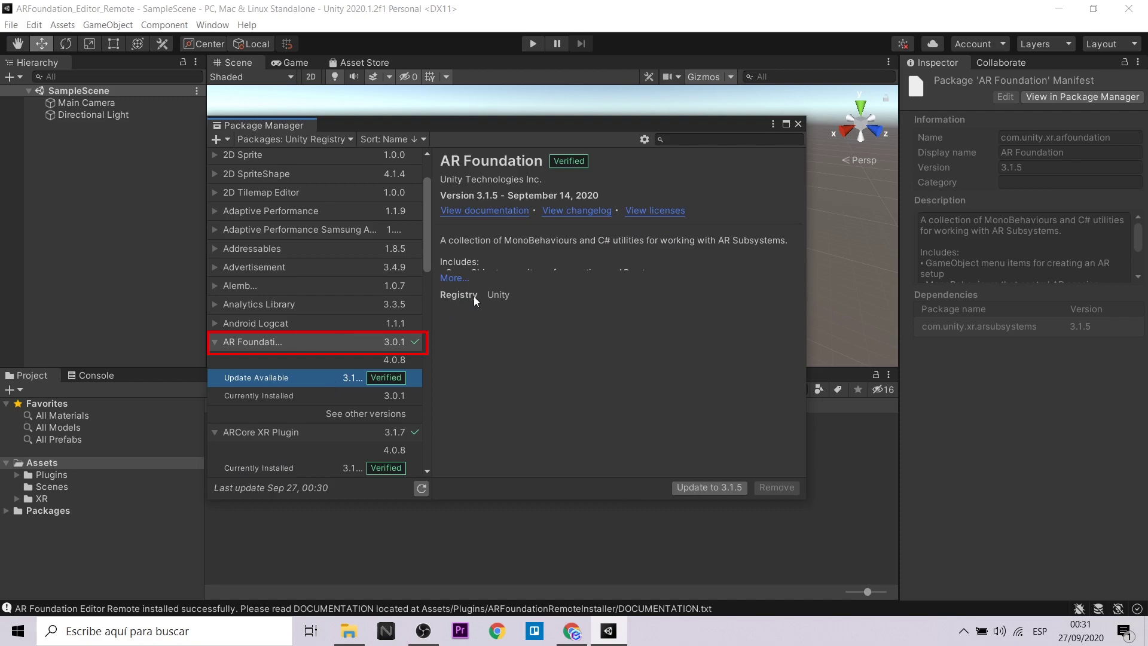
left_click(458, 279)
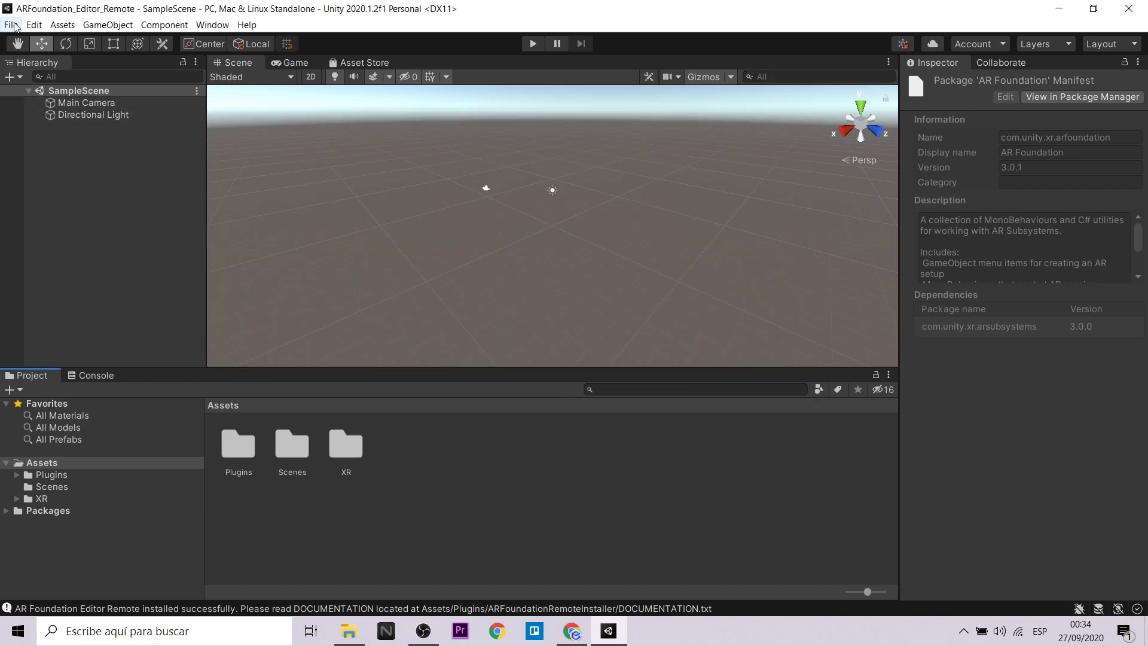
Add SampleScene to the build and switch the platform to Android
left_click(10, 24)
left_click(66, 154)
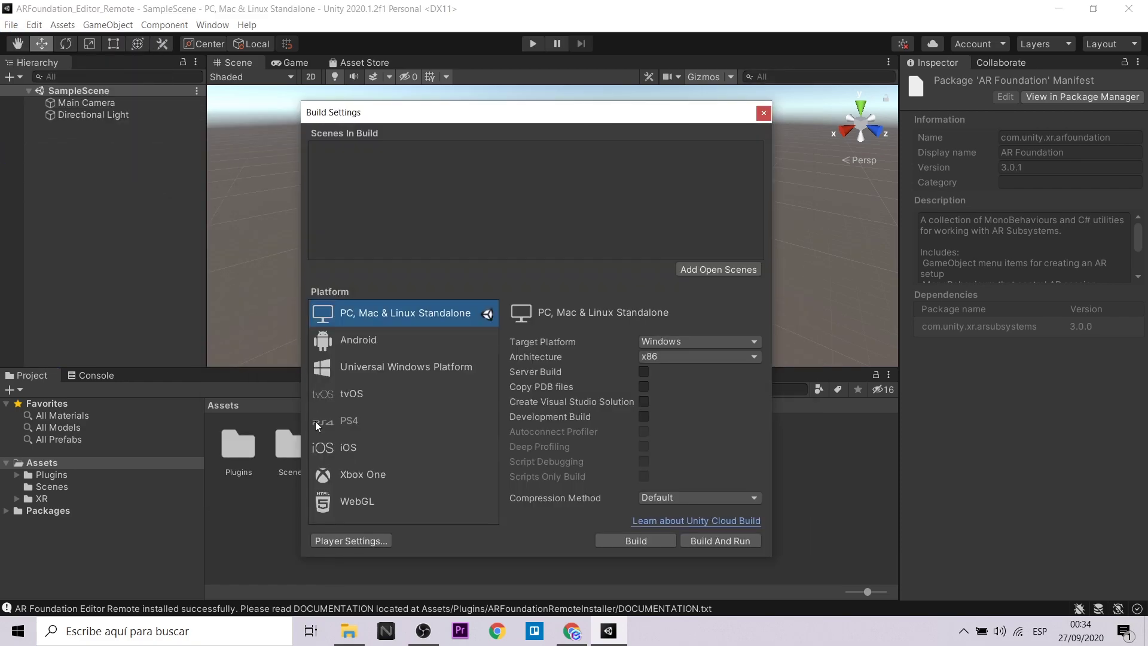
left_click(367, 338)
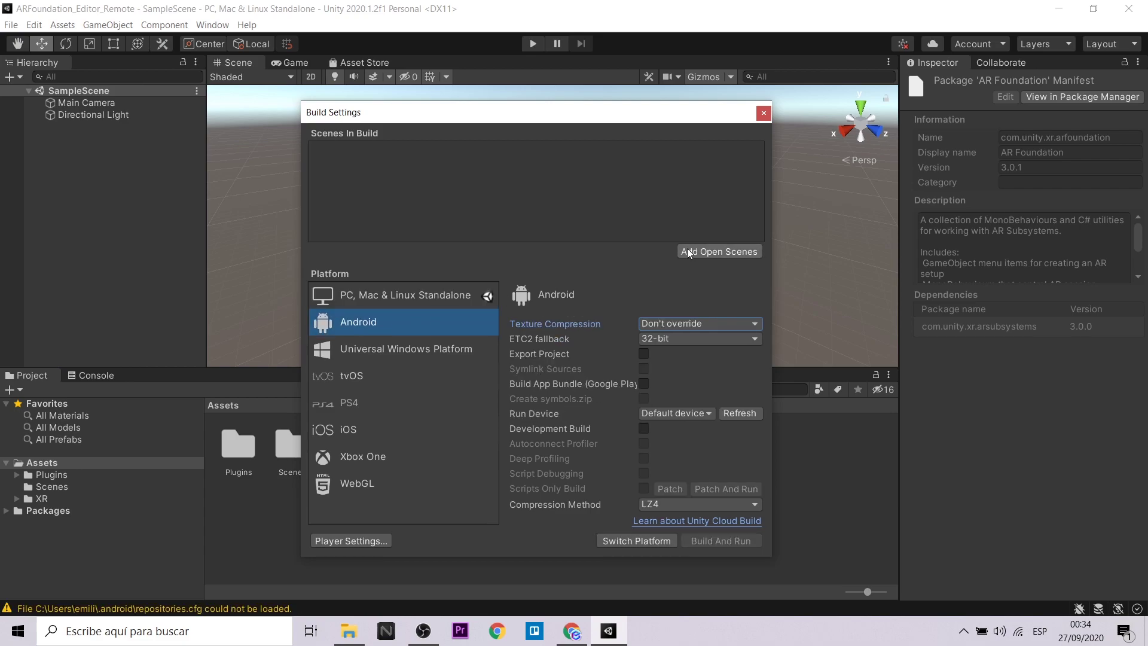
left_click(720, 251)
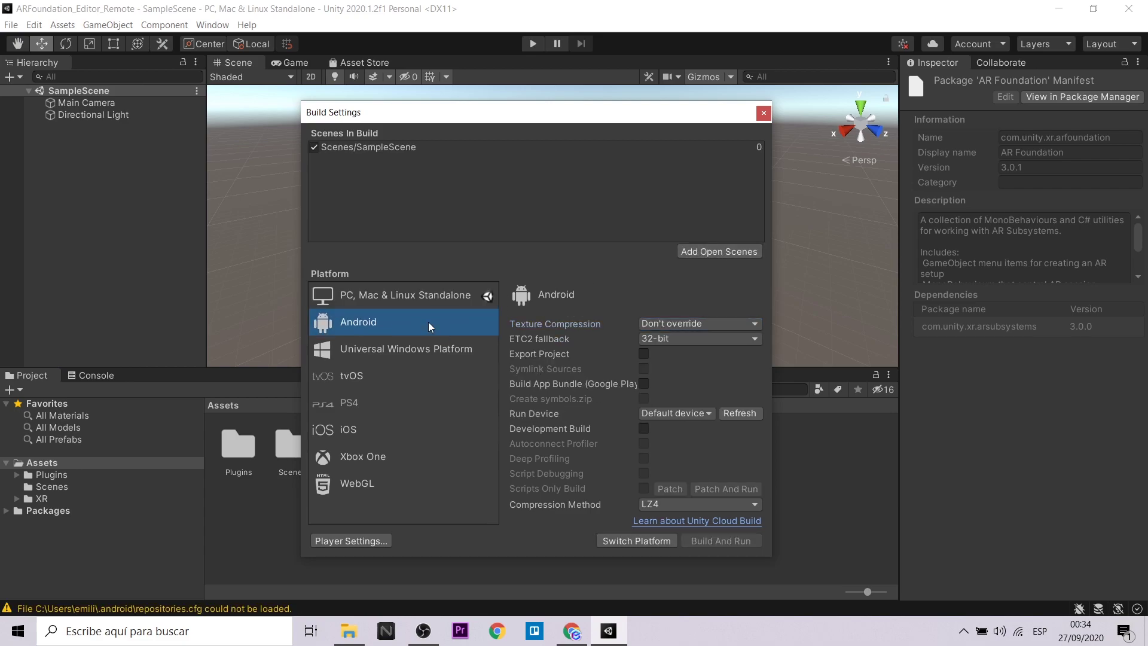
left_click(623, 540)
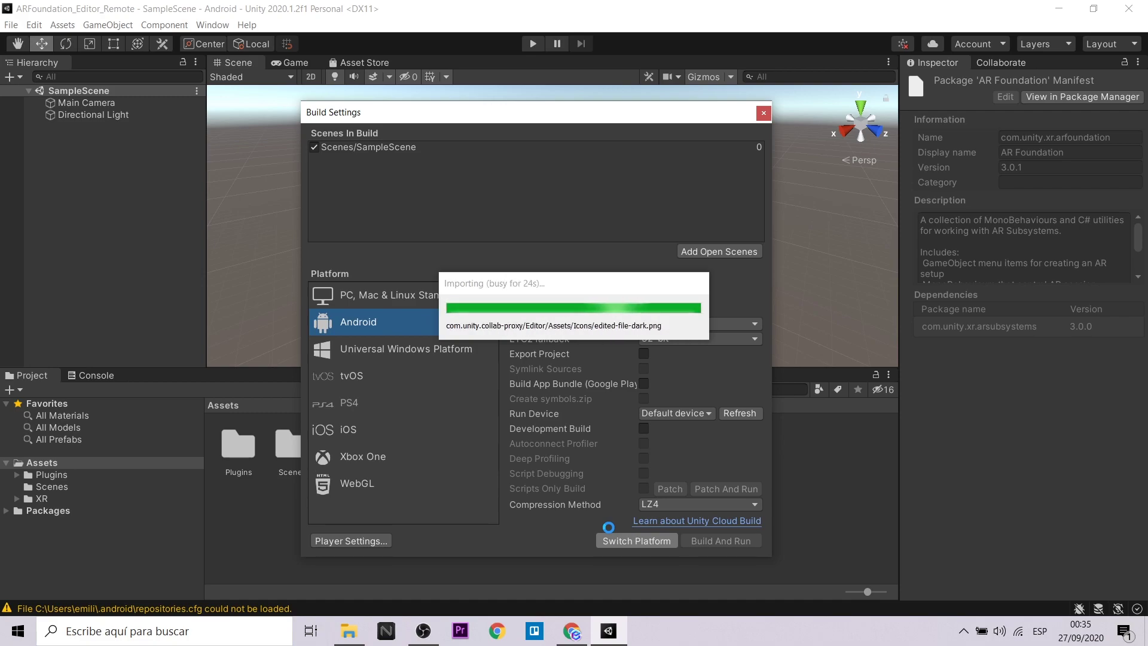
left_click(767, 113)
left_click(107, 25)
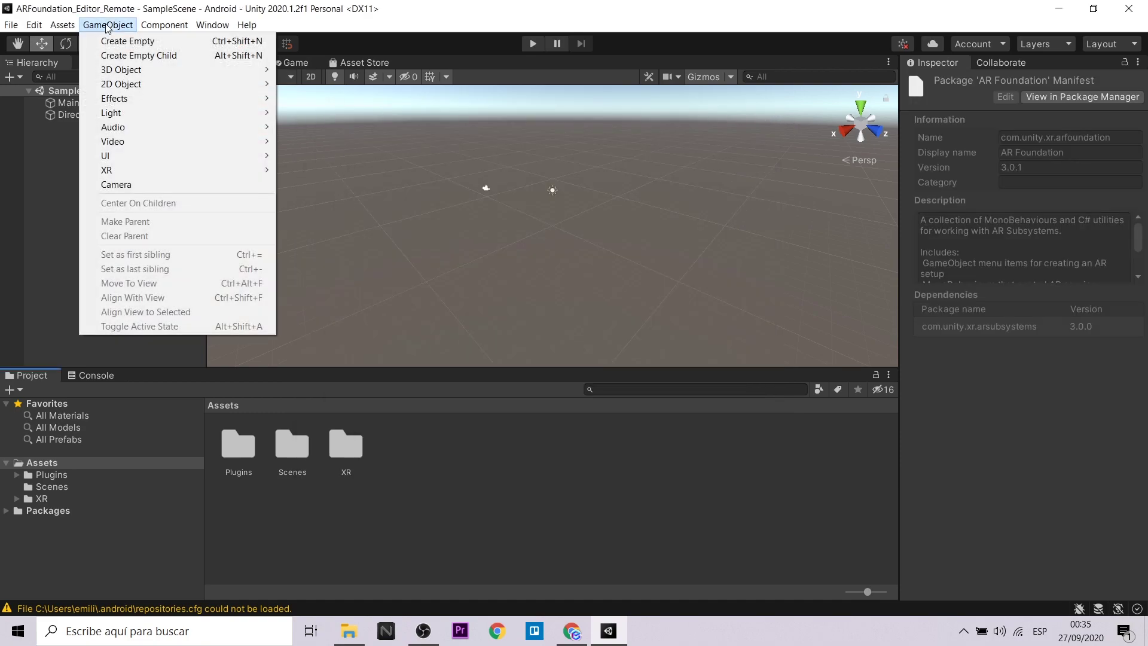
In XR Plug-in Management, enable AR Foundation Remote for PC Standalone and ARCore for Android
mouse_move(38, 29)
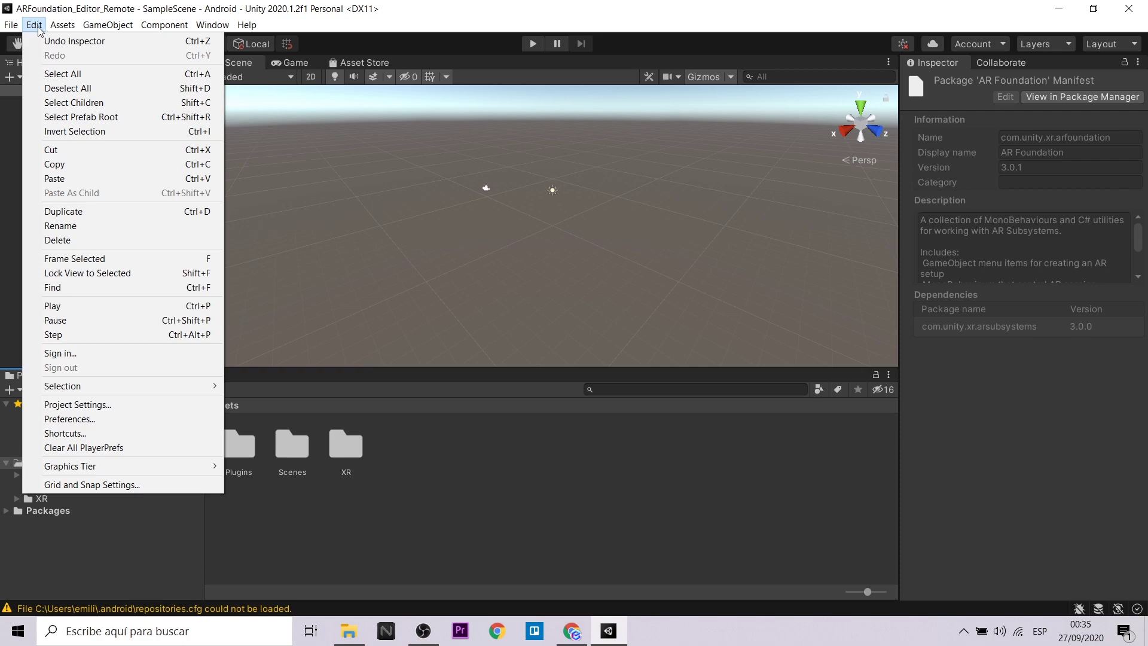
left_click(106, 406)
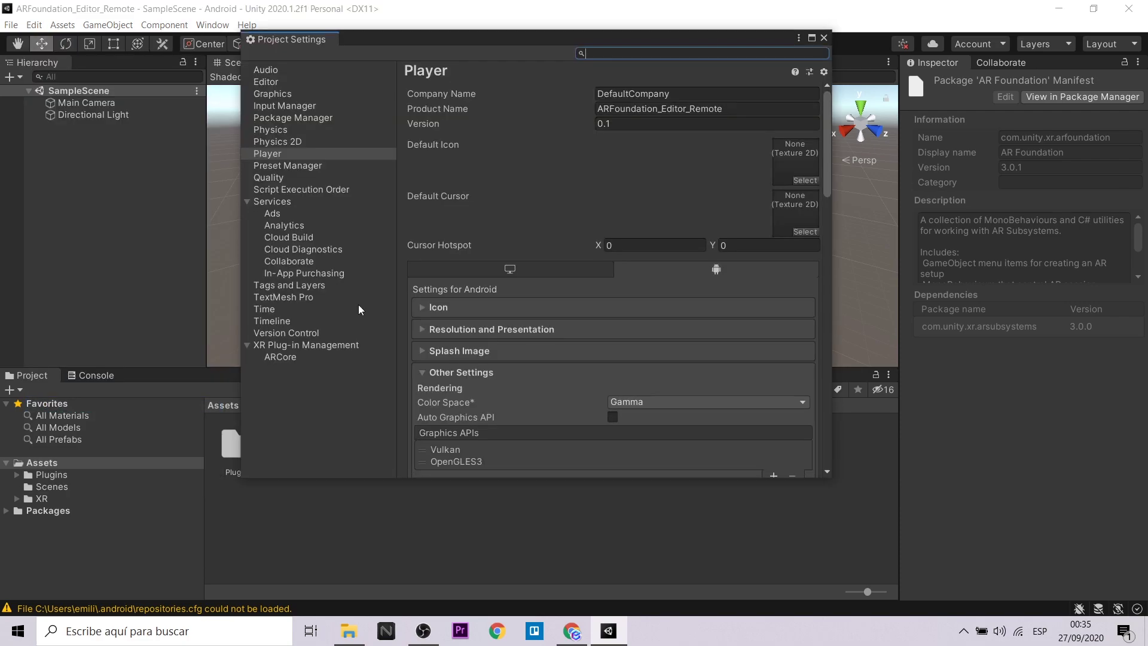
left_click(303, 346)
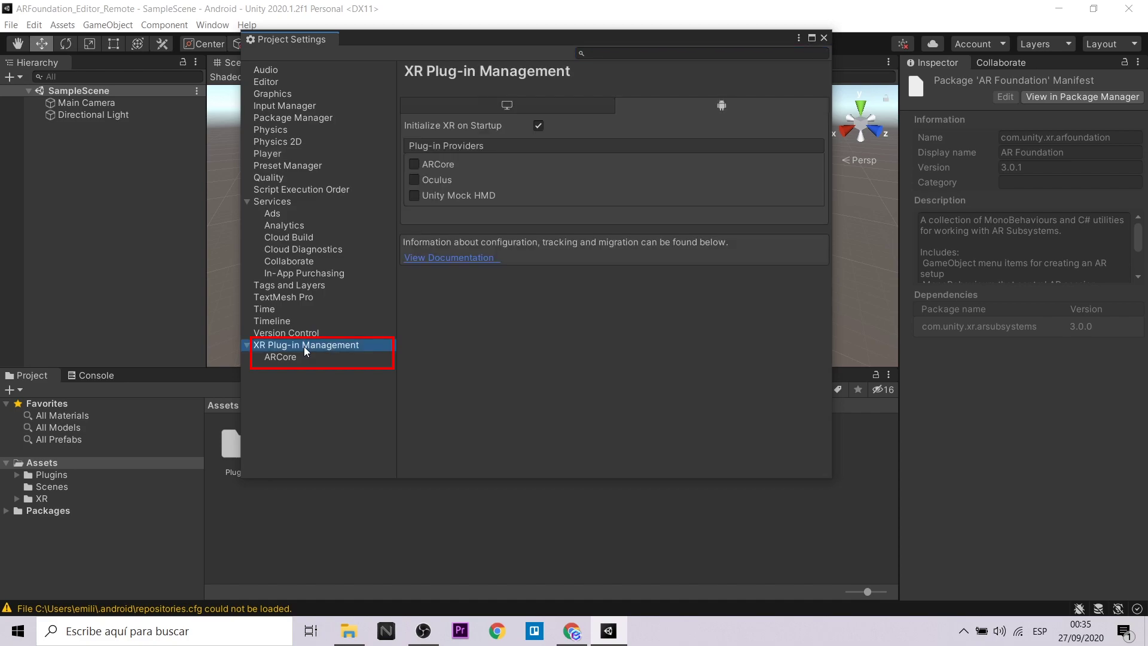
left_click(493, 105)
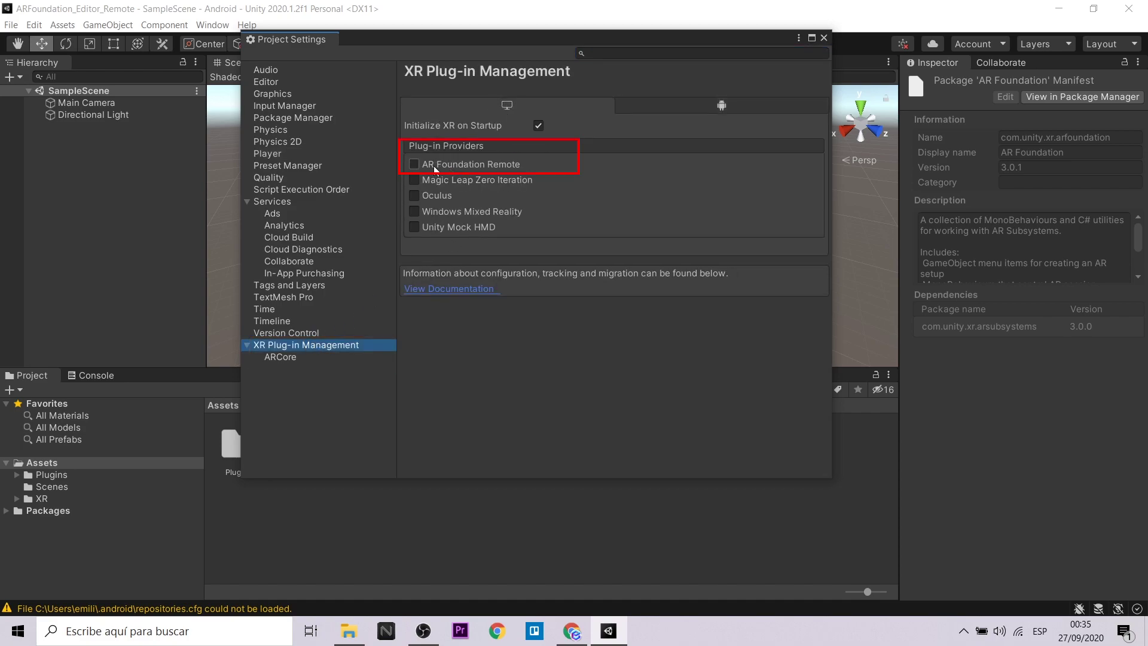
left_click(413, 164)
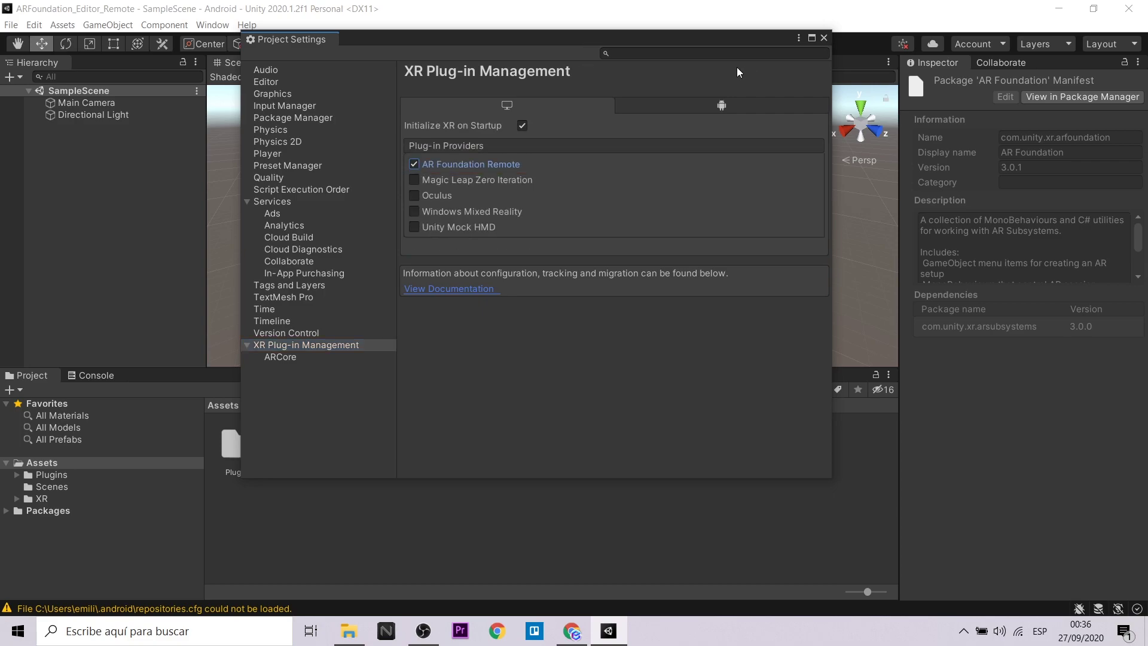
left_click(679, 106)
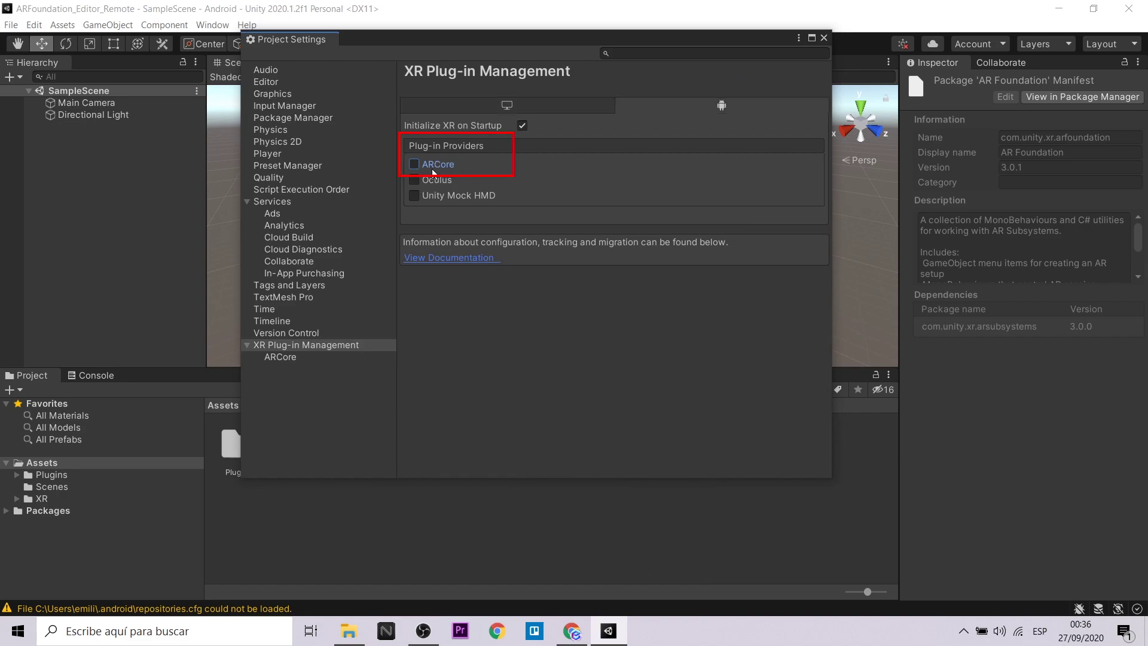
left_click(413, 167)
Open the Android Player Settings from Build Settings
left_click(823, 38)
left_click(11, 24)
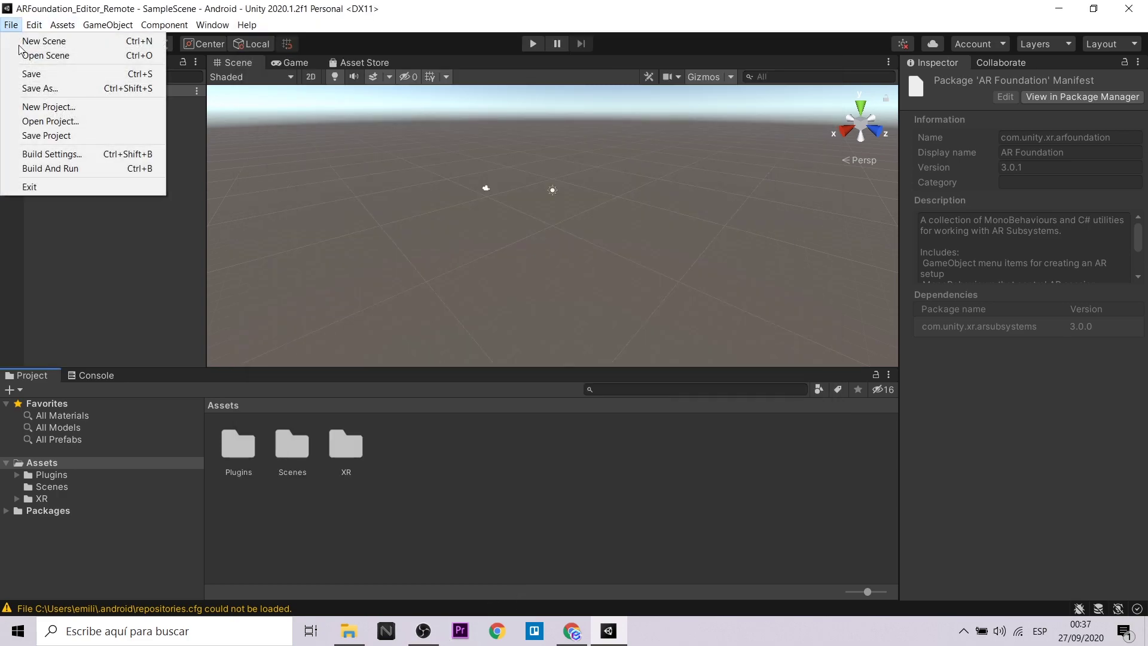
left_click(64, 158)
left_click(339, 541)
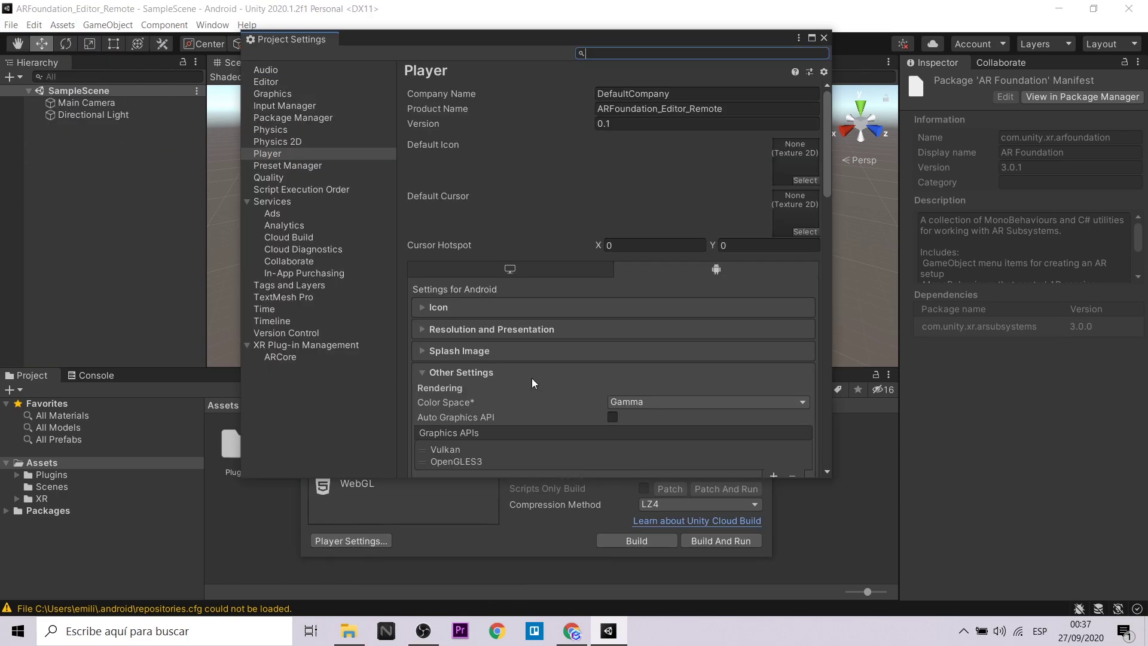
Enter the company name in Player Settings
left_click(688, 95)
key("Caps_Lock")
type("emilo")
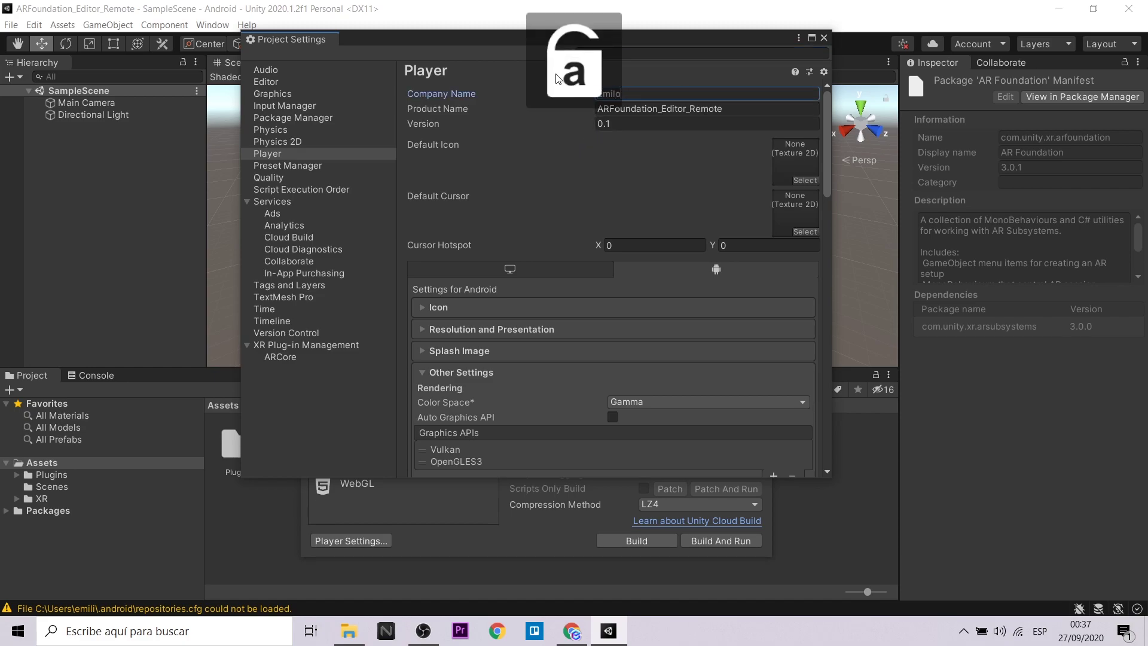
key("BackSpace")
type("iusb")
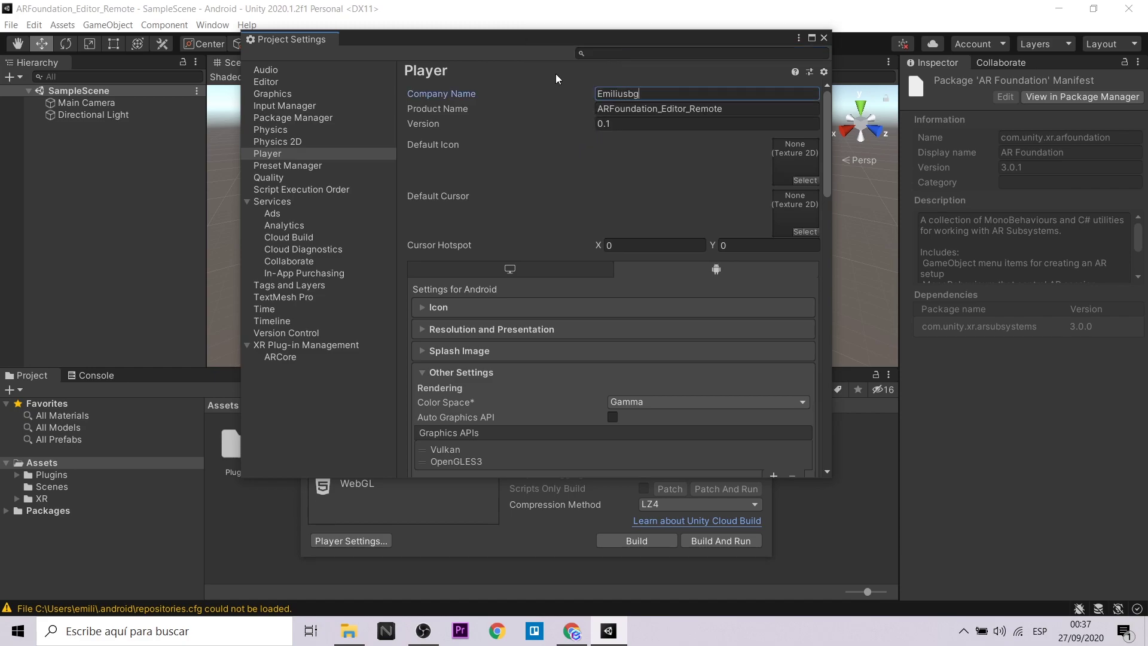
key("BackSpace")
type("vgs")
Remove Vulkan from the Graphics APIs, leaving only OpenGLES3
scroll(617, 173, "down", 1)
scroll(564, 203, "down", 1)
scroll(557, 216, "down", 1)
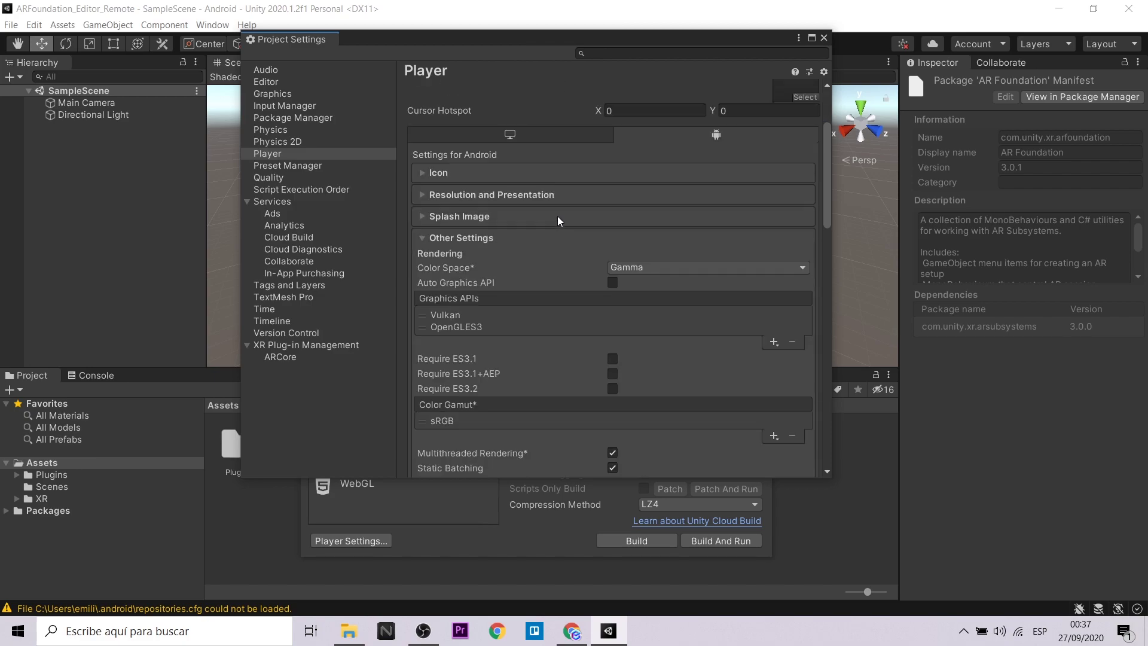
scroll(525, 275, "down", 1)
left_click(453, 268)
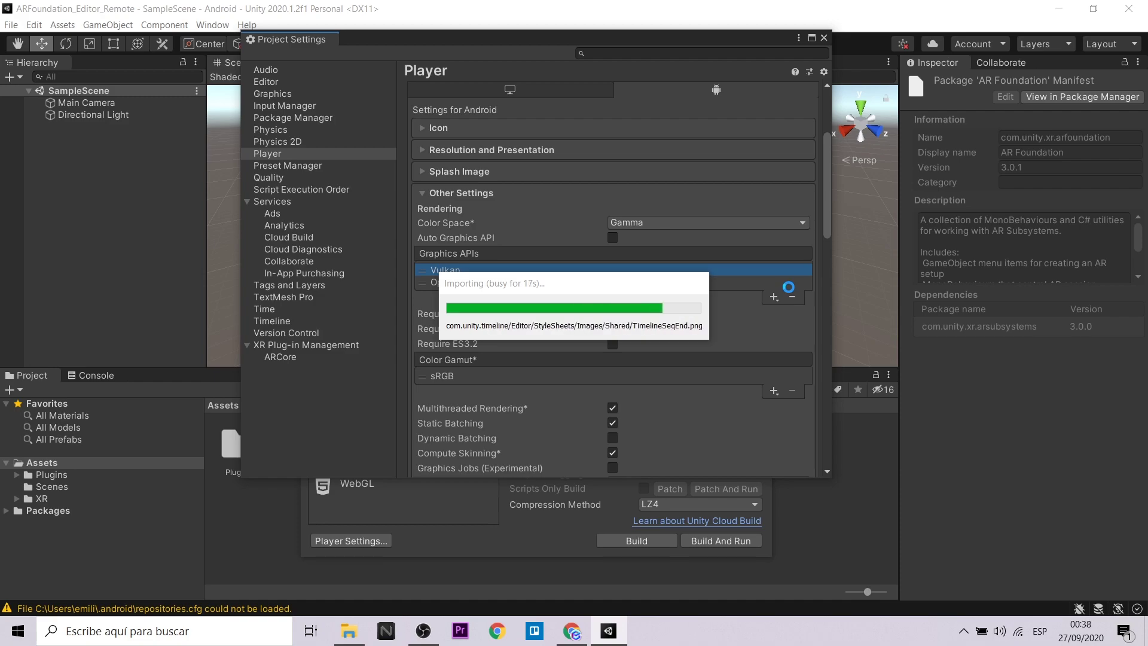
left_click(790, 294)
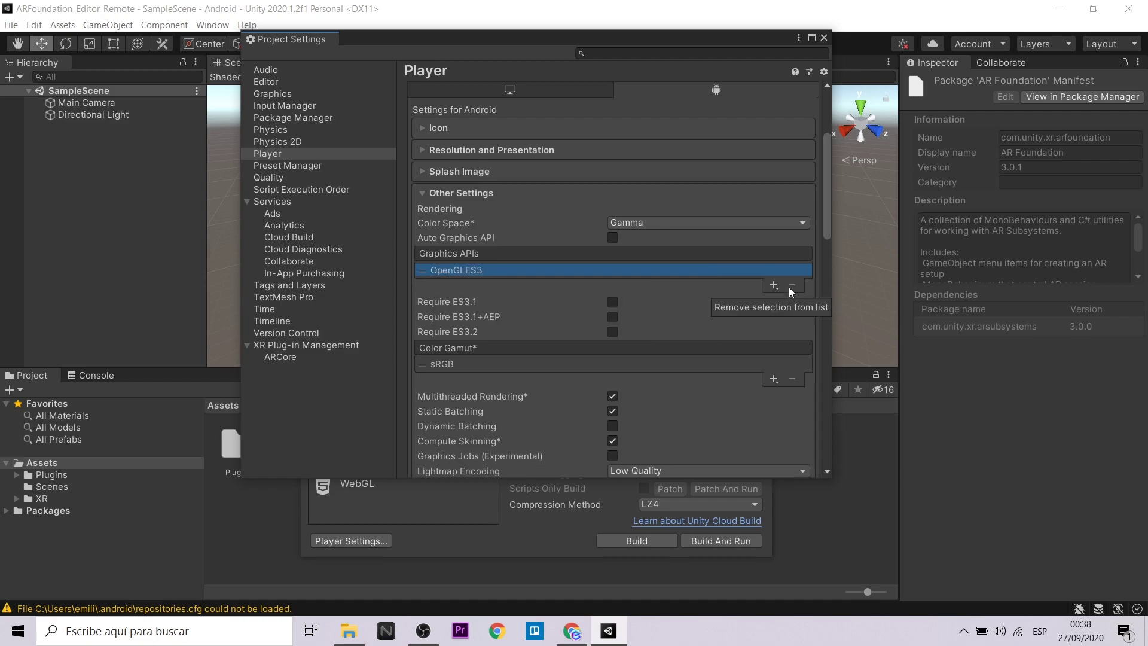
Set Minimum API Level to Android 8.0 'Oreo' (API level 26)
scroll(705, 296, "down", 1)
scroll(703, 302, "down", 4)
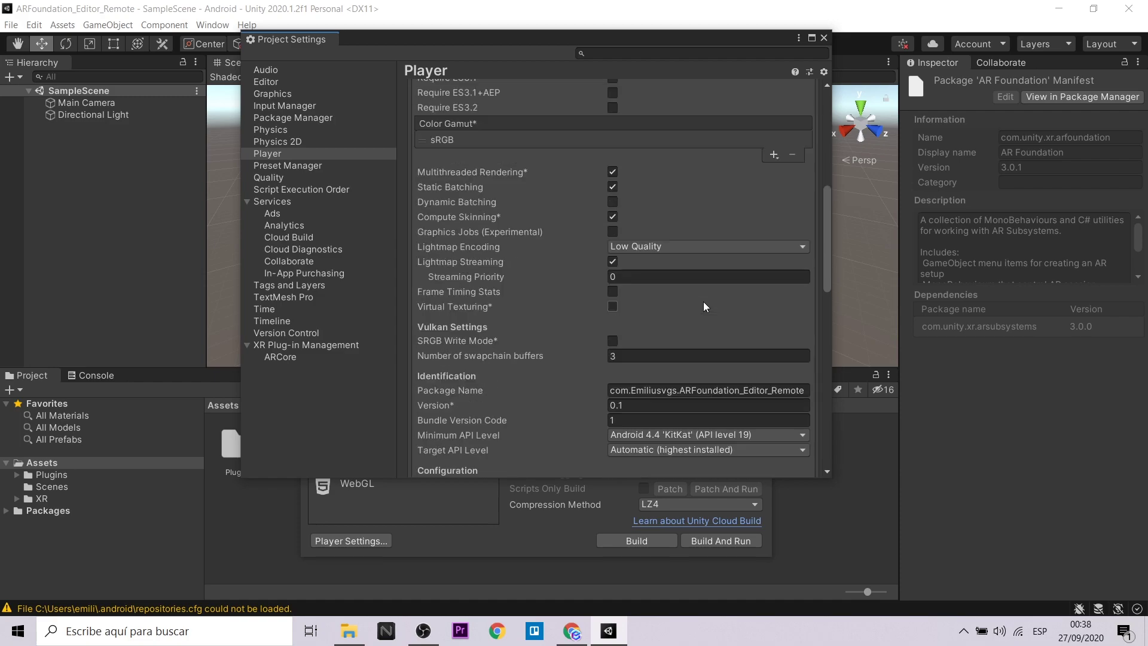
scroll(687, 323, "down", 4)
left_click(673, 347)
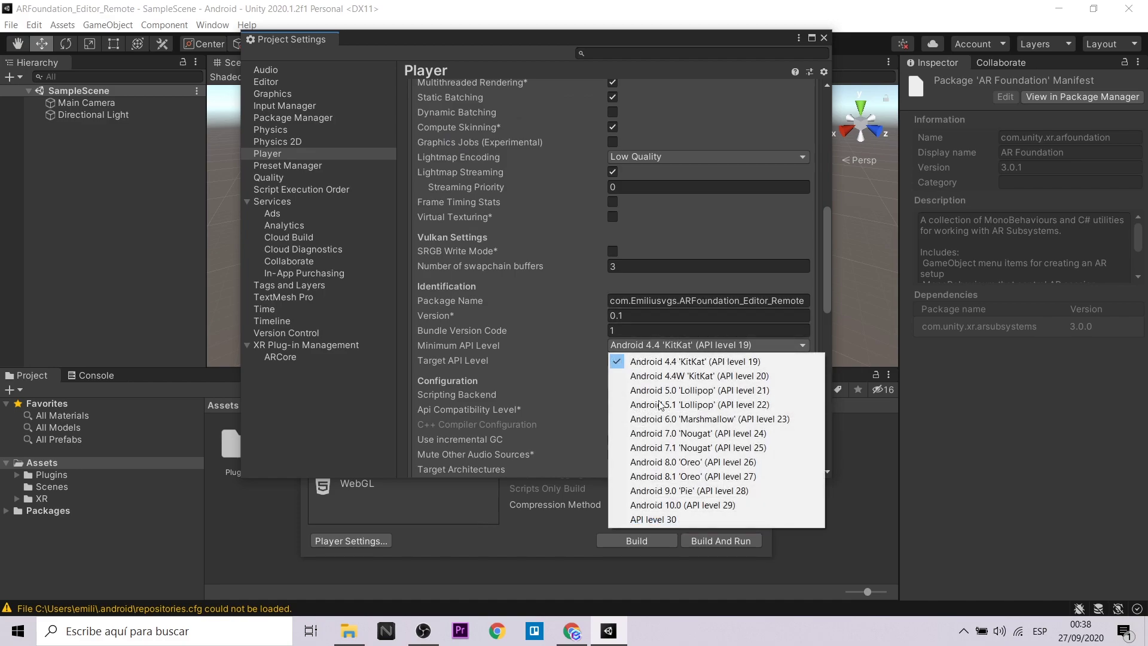
left_click(655, 462)
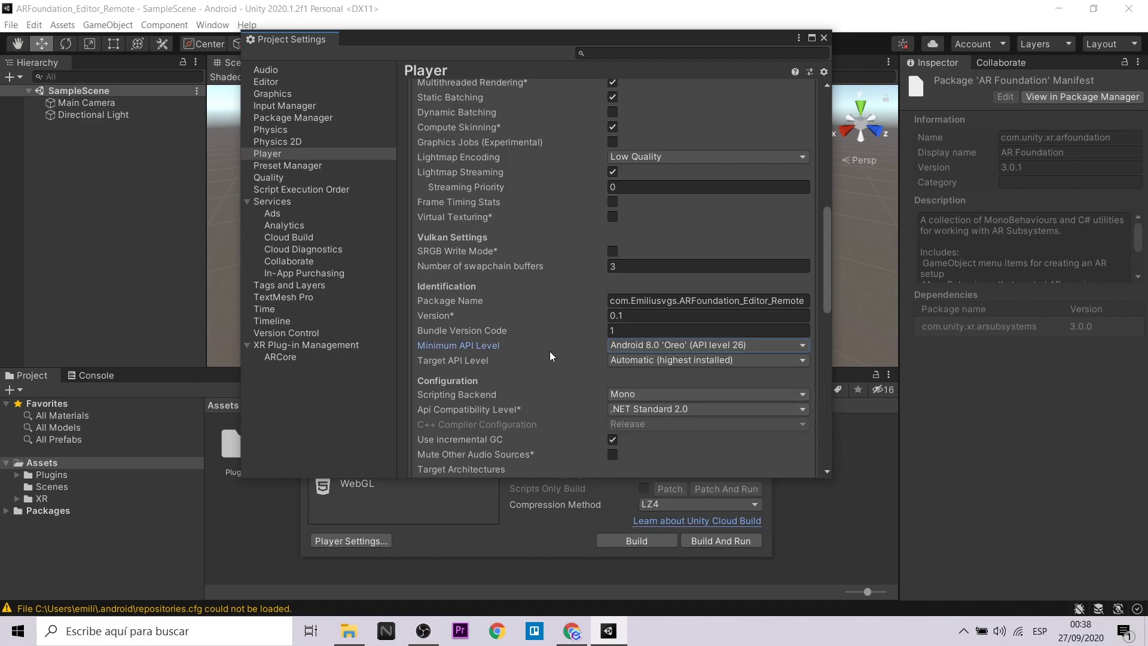
scroll(550, 350, "down", 2)
scroll(550, 351, "down", 1)
scroll(550, 350, "down", 3)
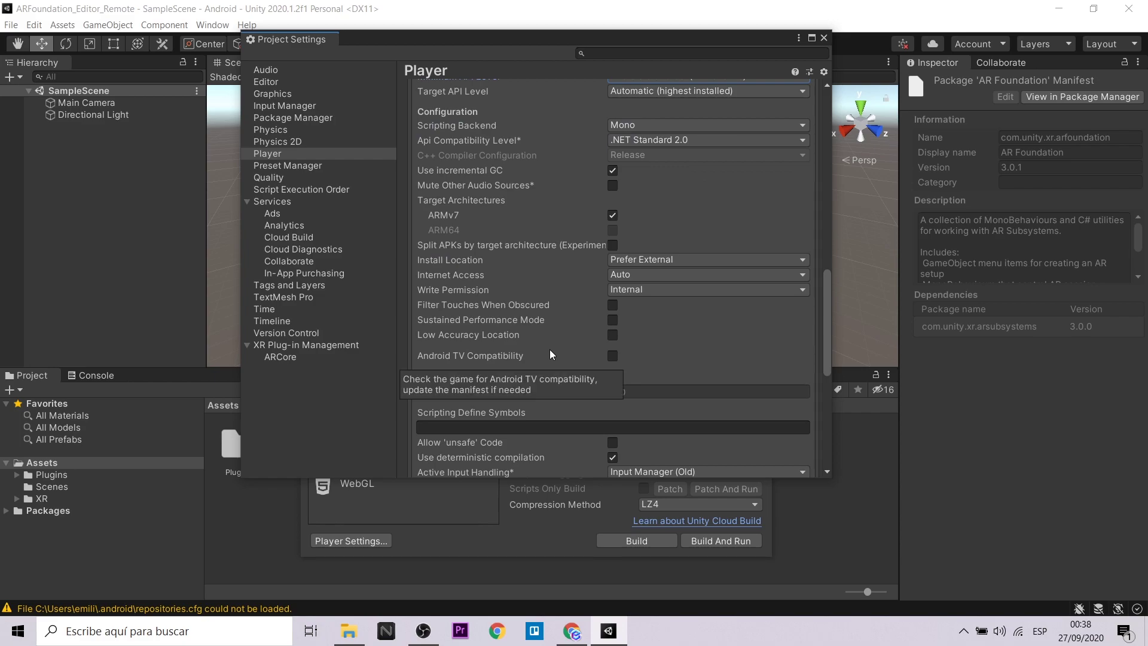
scroll(550, 349, "up", 3)
scroll(549, 349, "up", 3)
scroll(549, 349, "up", 2)
scroll(549, 349, "up", 1)
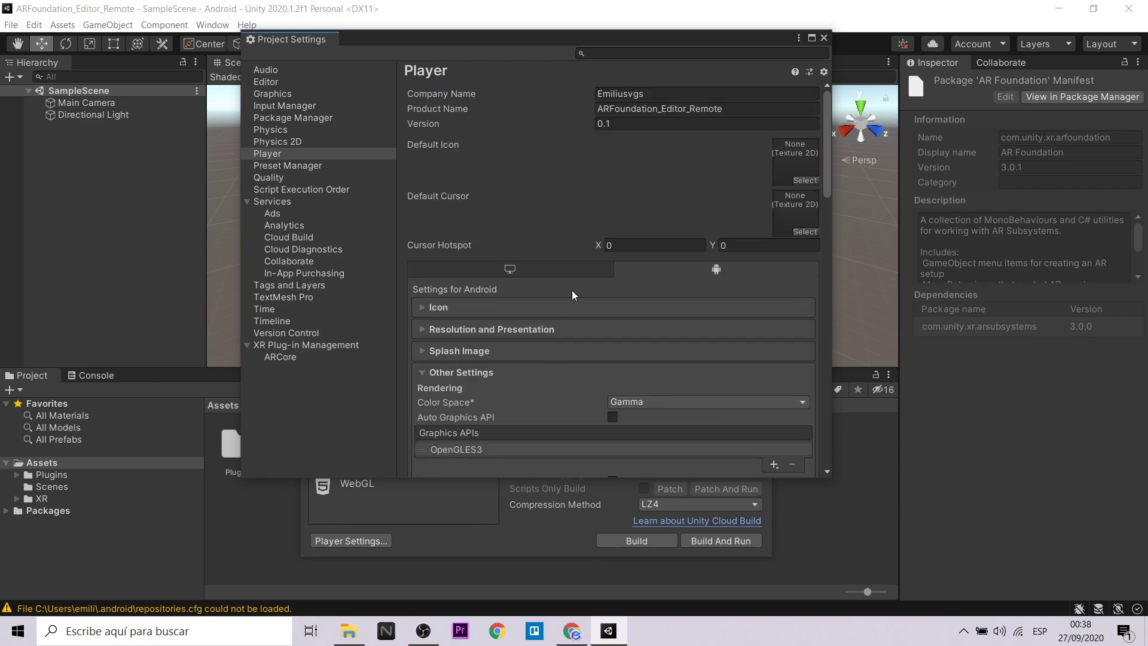
Install the AR Companion app to the phone from the Plugins/ARFoundationRemoteInstaller Installer asset
left_click(824, 38)
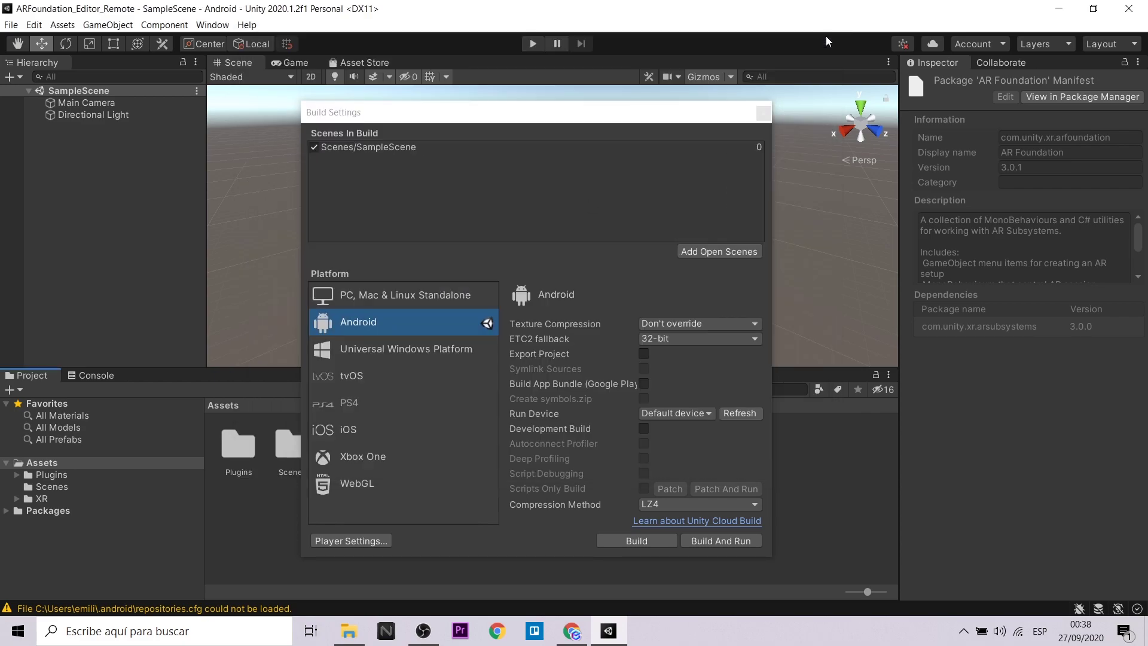
left_click(770, 102)
double_click(239, 444)
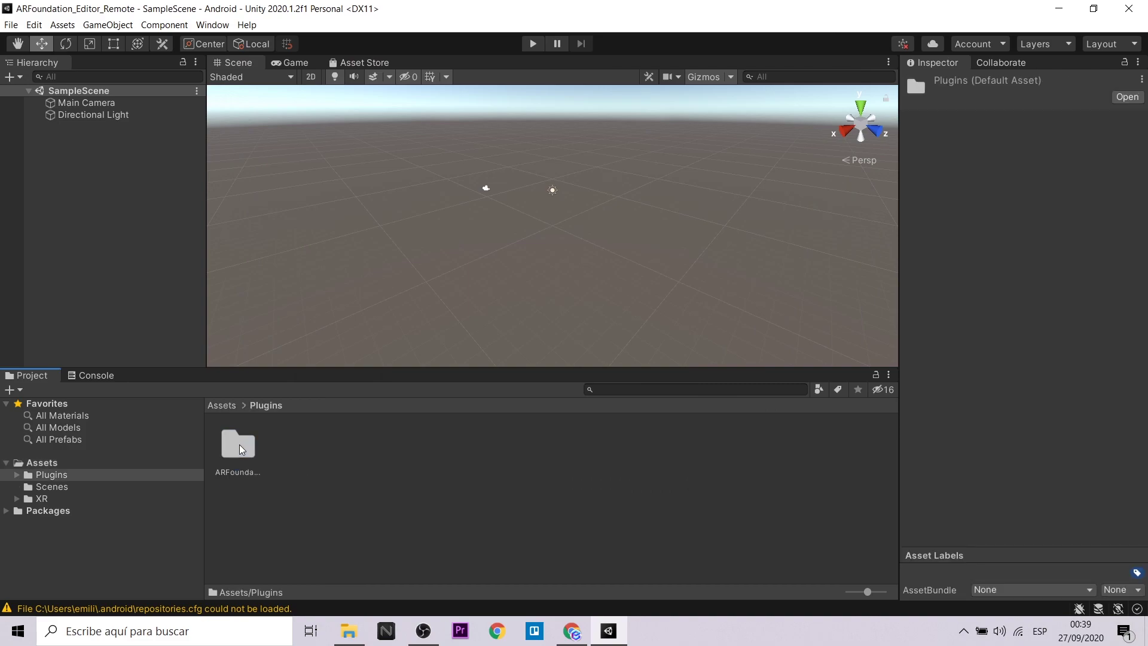
double_click(239, 444)
left_click(559, 449)
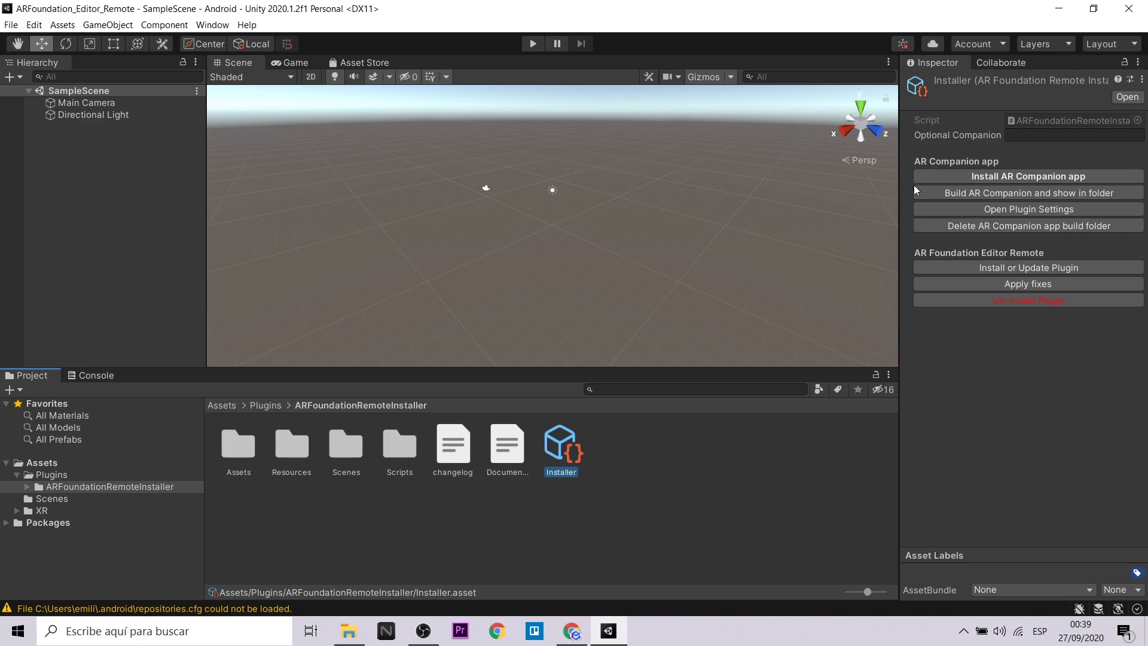
left_click(1030, 176)
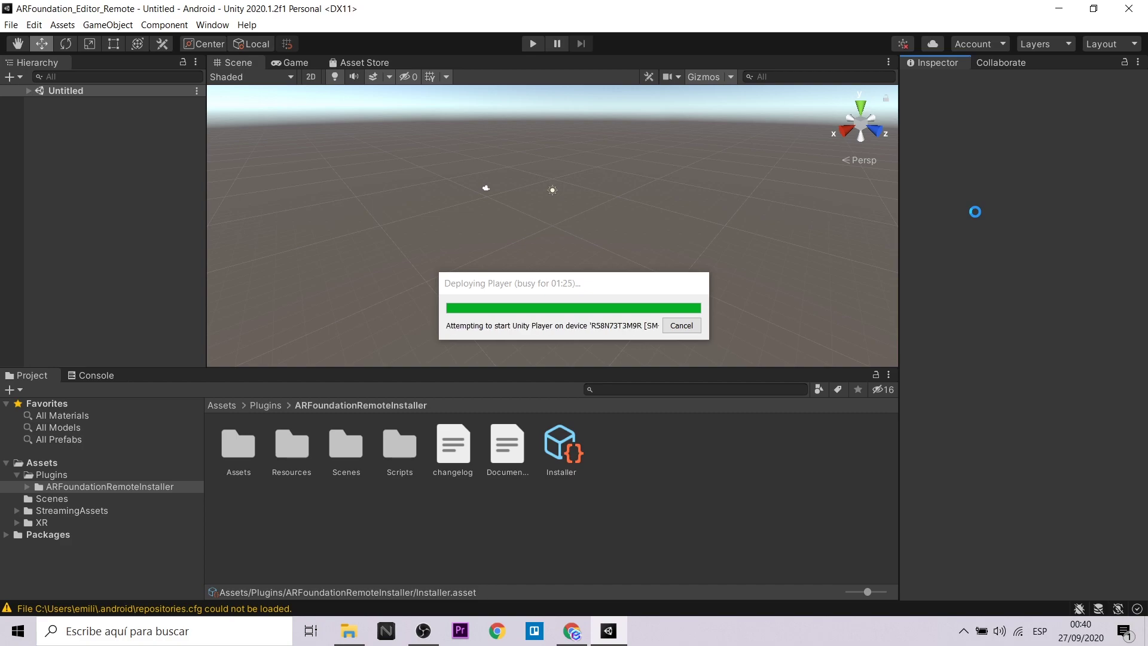
Check the Resources/Settings asset (companion IP 192.168.0.9), then open the Scenes/Examples folder
scroll(1037, 288, "down", 10)
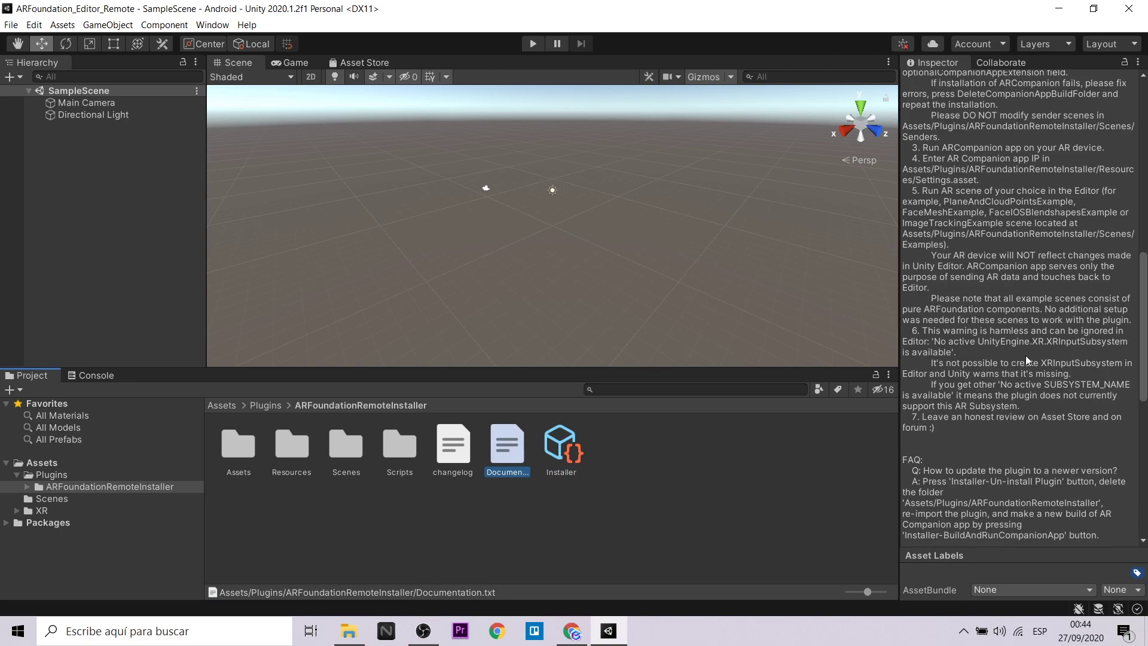
scroll(978, 447, "up", 10)
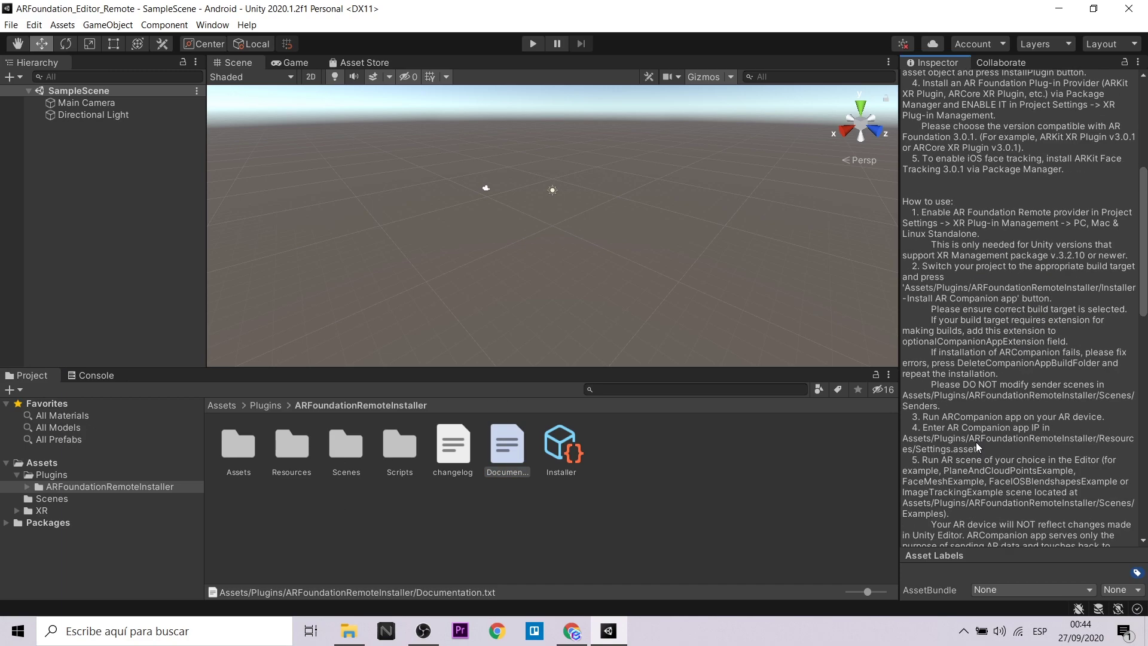
double_click(292, 451)
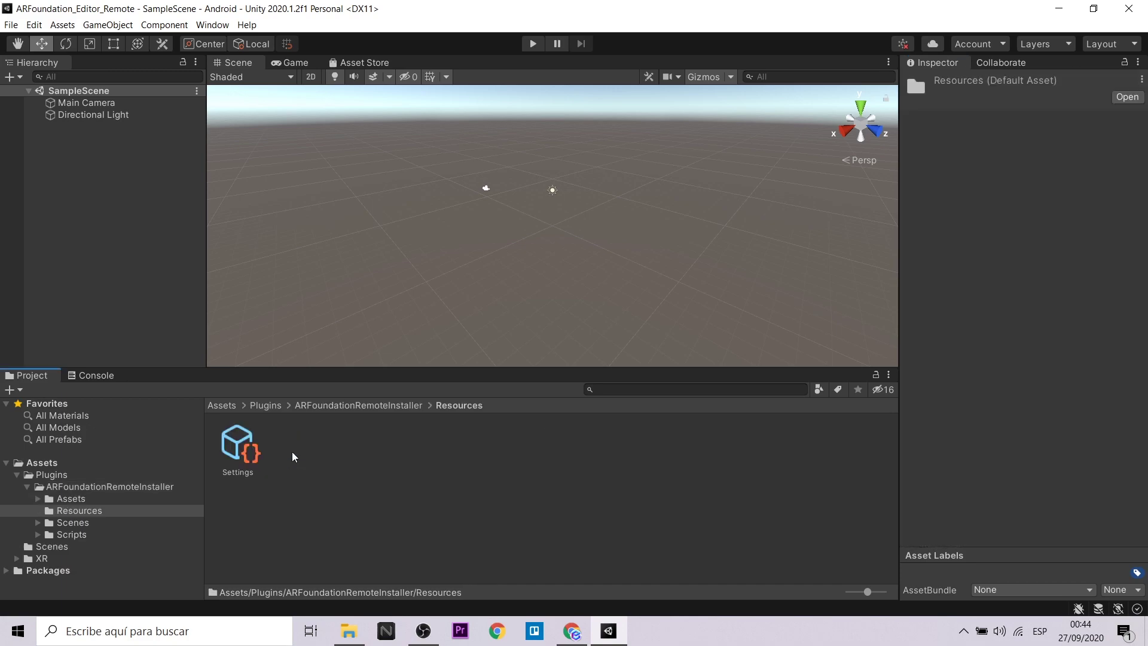
left_click(233, 452)
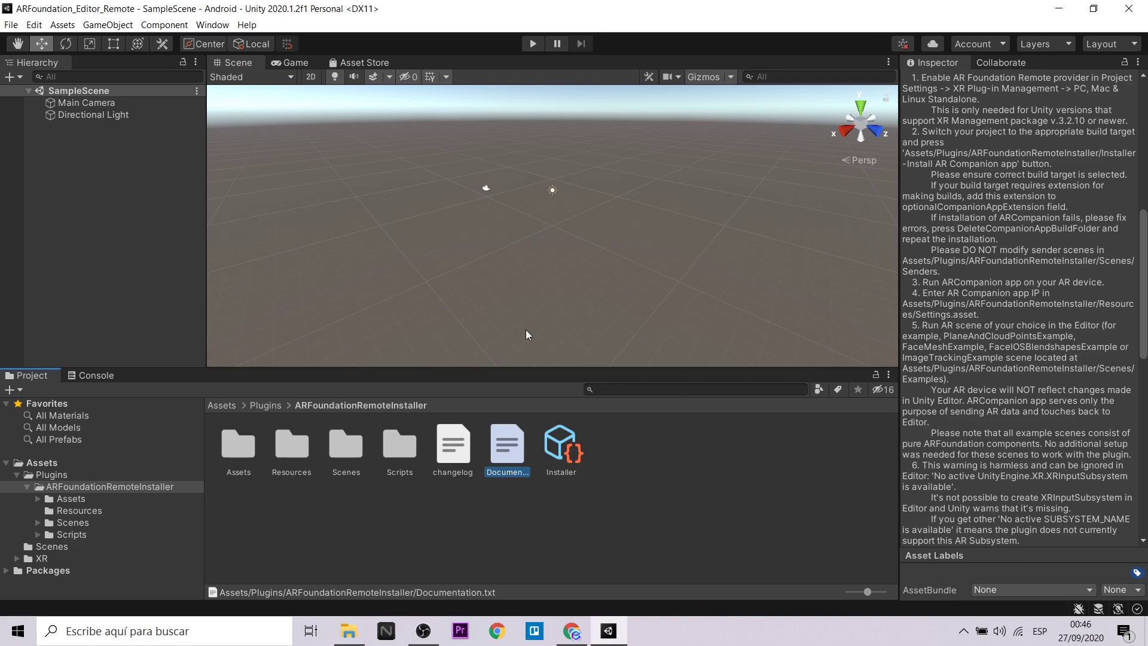
double_click(341, 458)
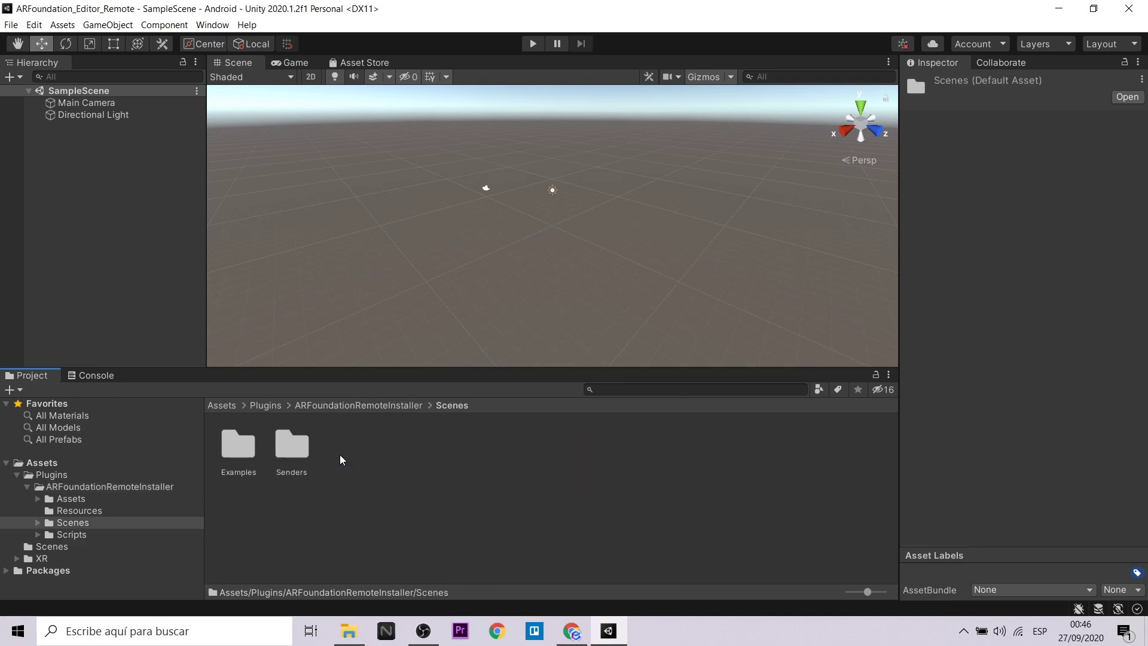
double_click(240, 451)
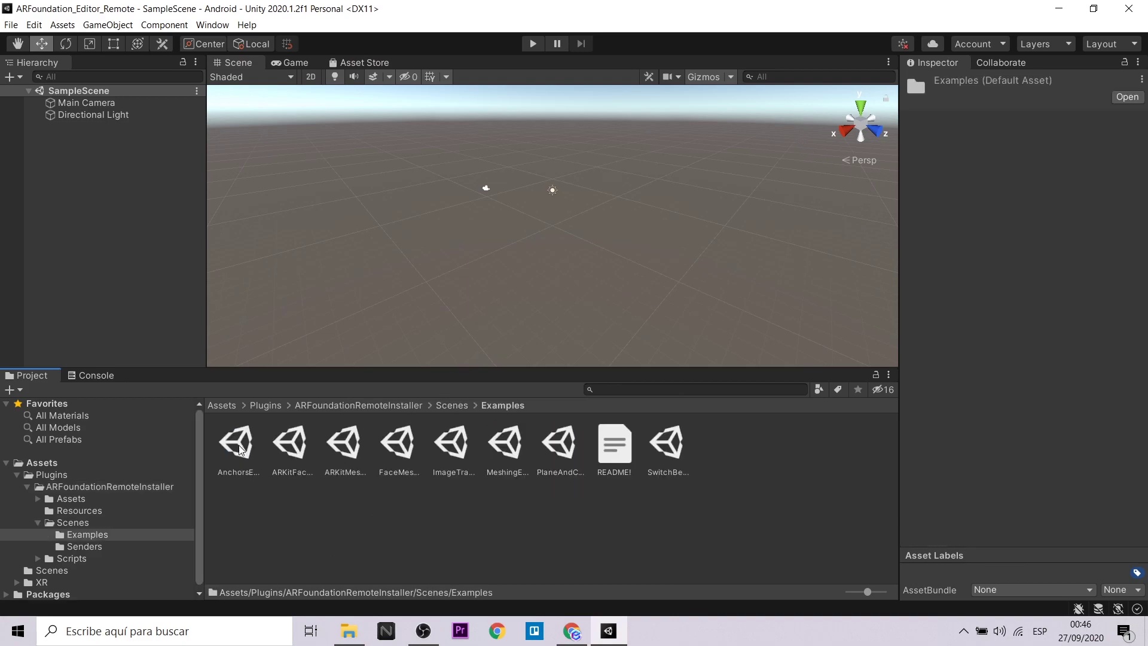
Open and play PlaneAndCloudPointsExample, narrowing the Game view to widen the Inspector
double_click(569, 442)
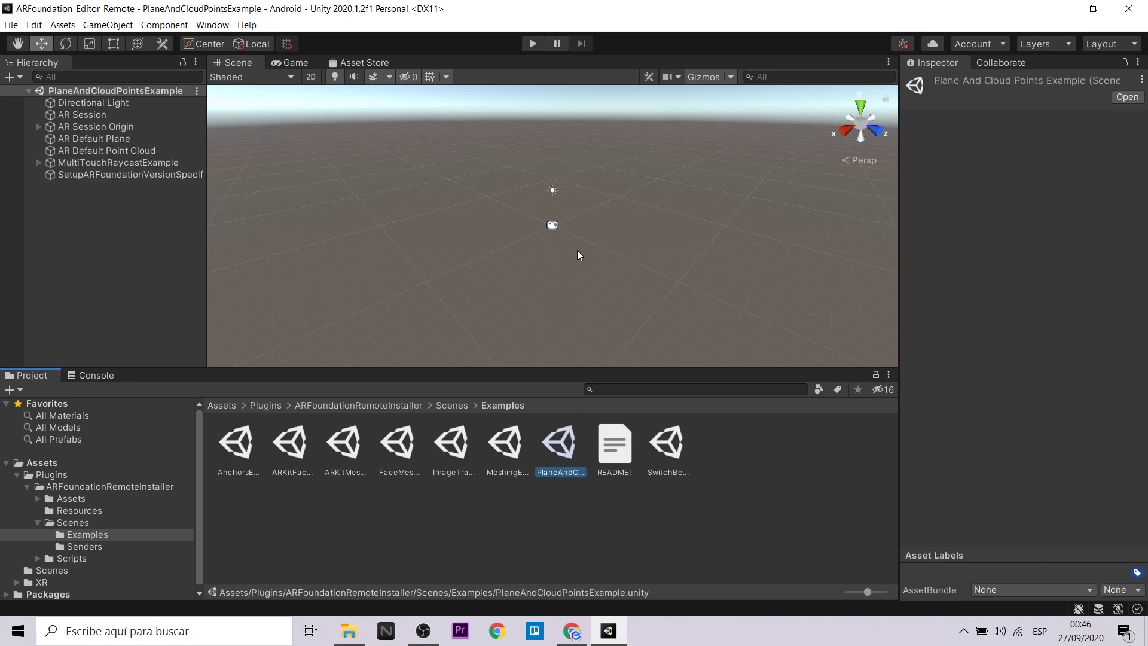
left_click(532, 45)
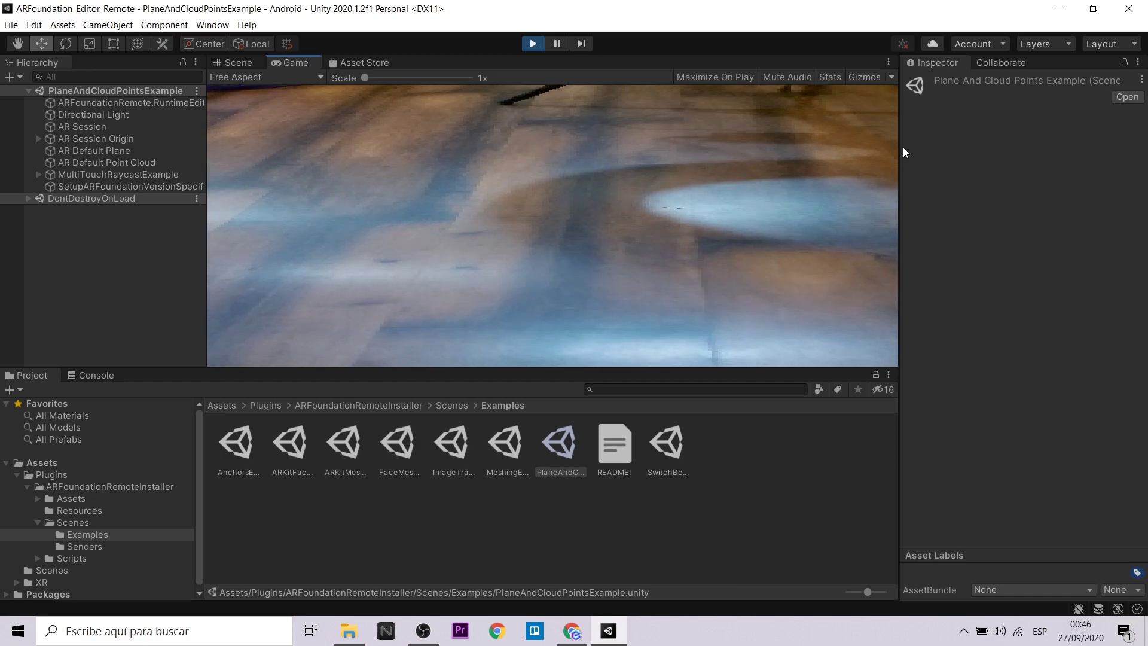
mouse_move(901, 153)
left_mouse_down()
mouse_move(279, 152)
mouse_move(599, 125)
left_mouse_up()
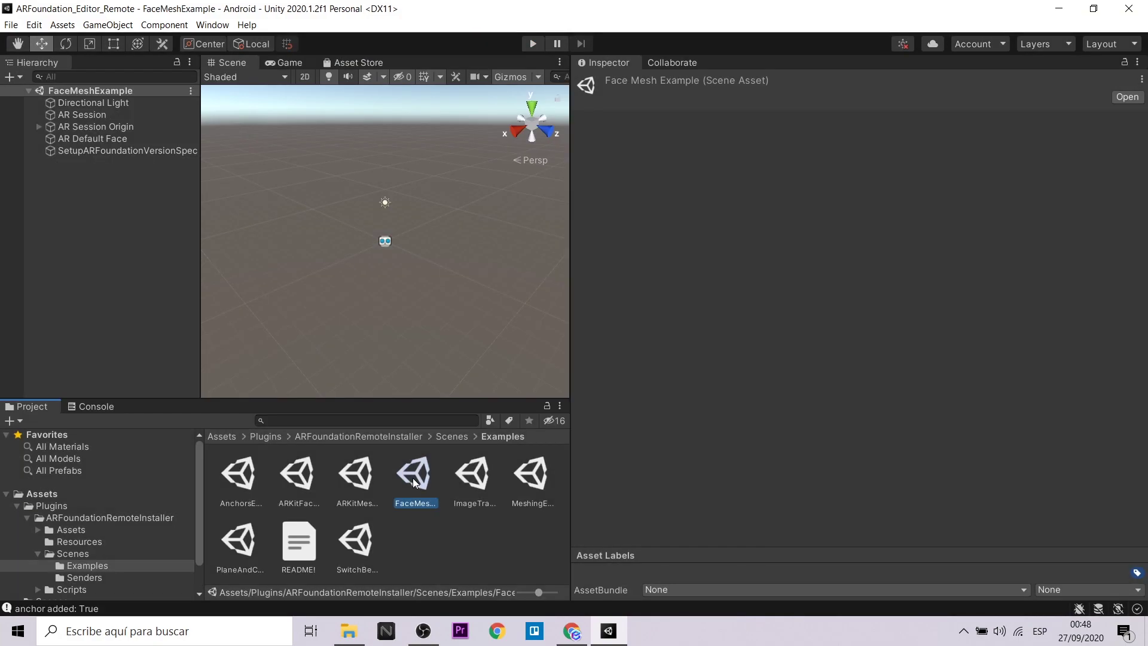
Play FaceMeshExample, then run SwitchBetweenPlaneAndFaceTracking, switching to plane tracking and pausing/resuming the session
left_click(530, 44)
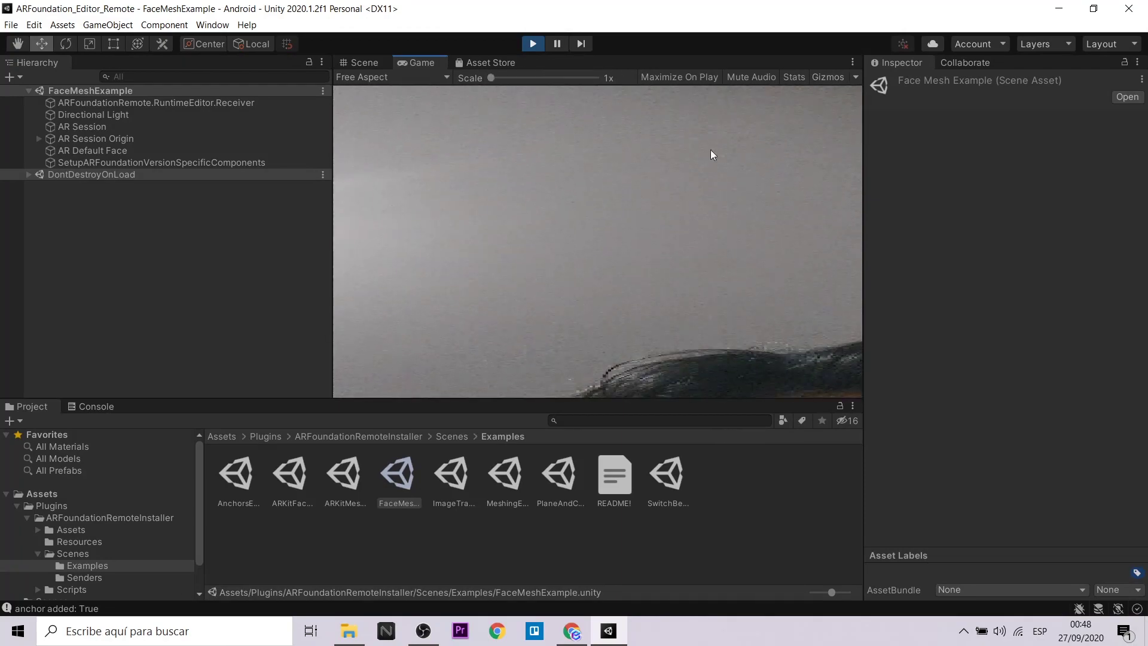
left_click_drag(864, 168, 491, 167)
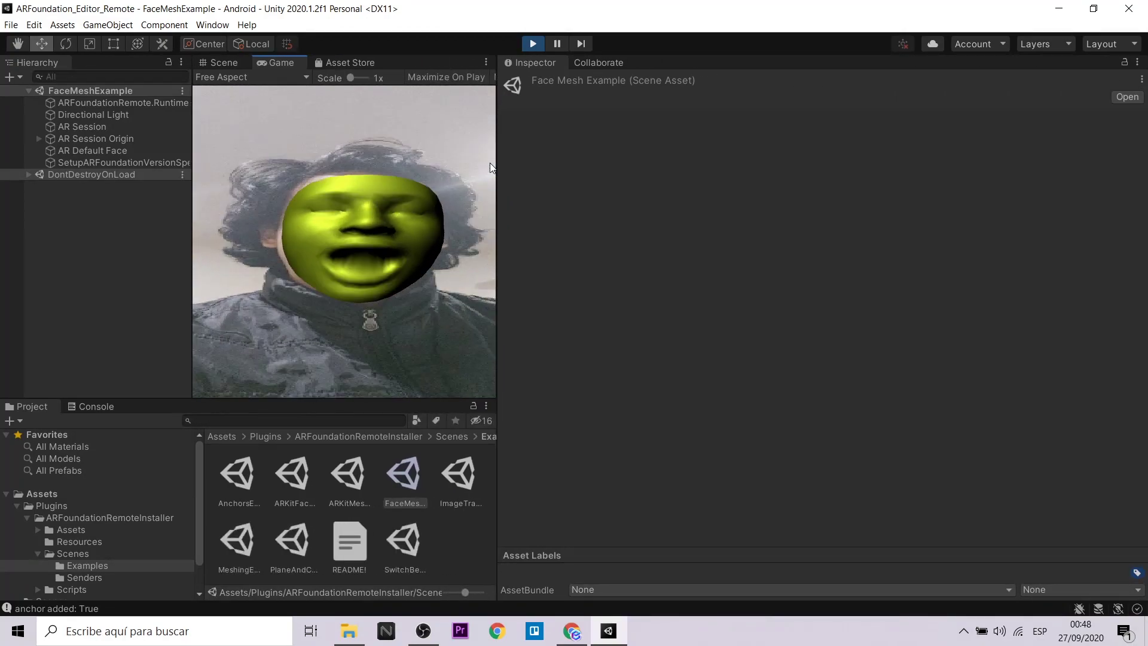
double_click(402, 541)
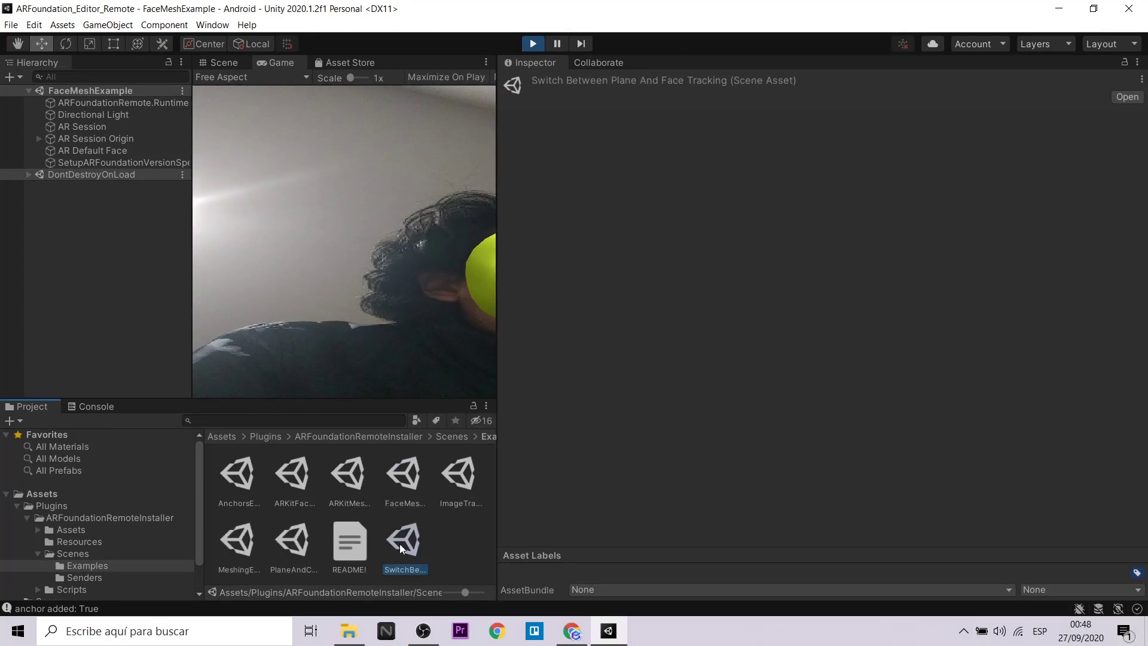
left_click(533, 43)
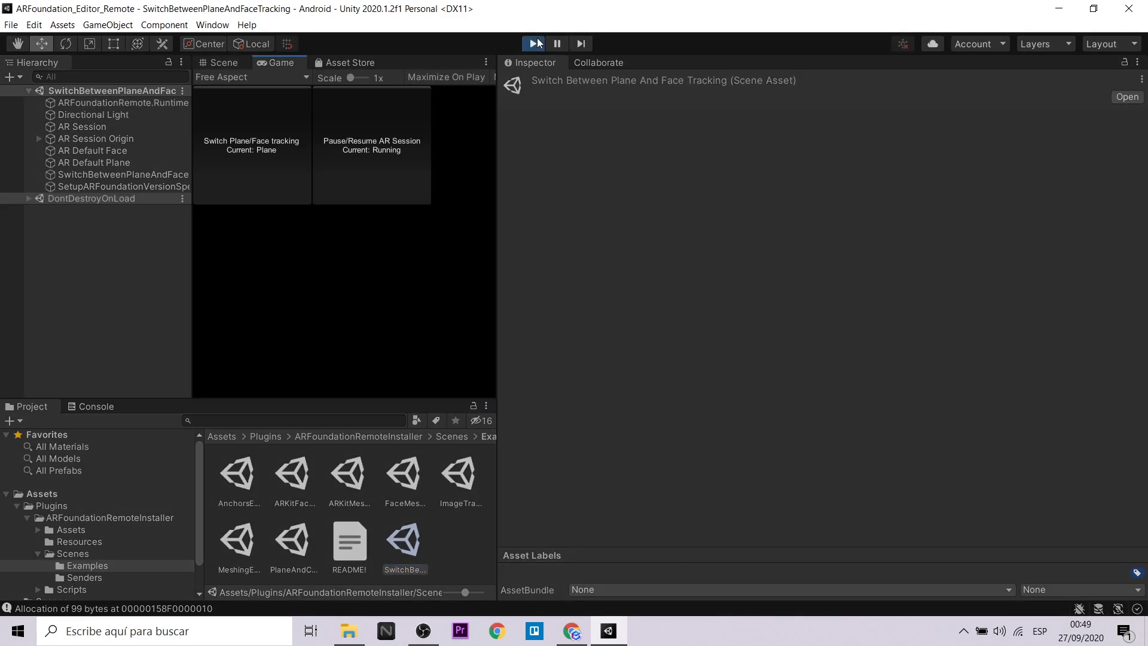
left_click(269, 144)
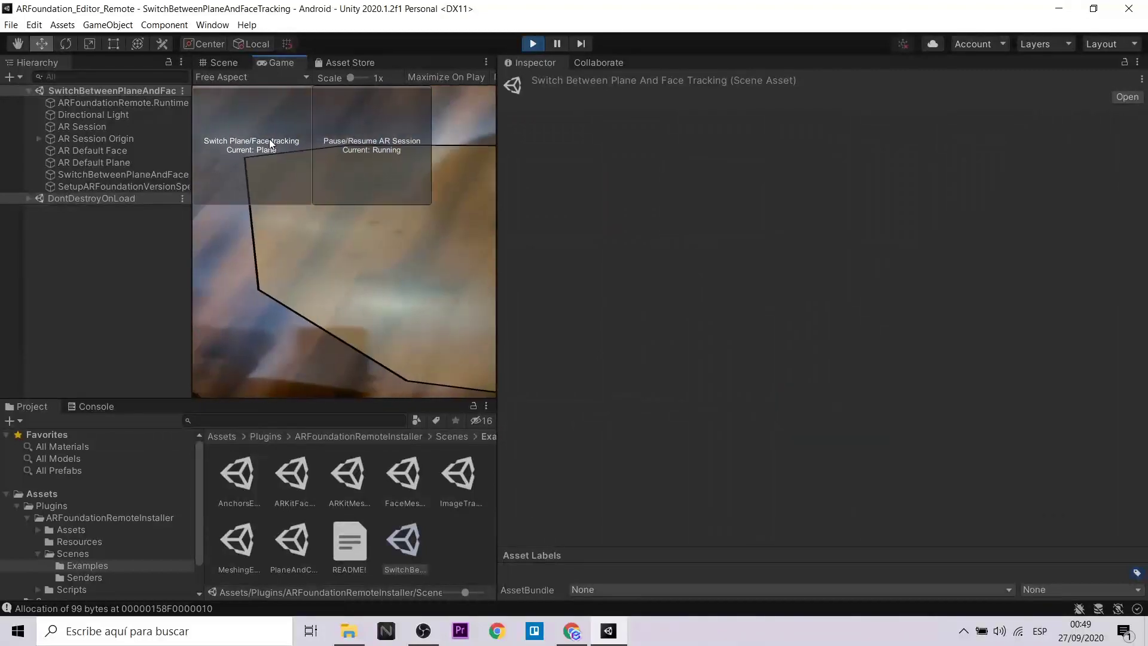
left_click(390, 148)
left_click(379, 159)
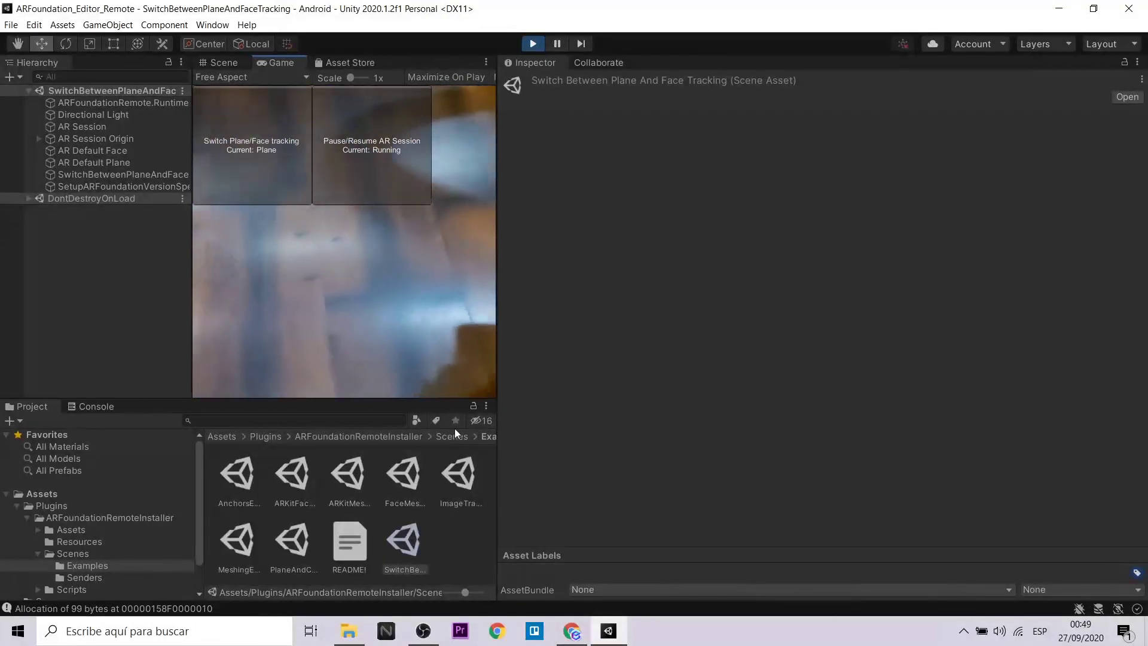
Open the ImageTrackingExample scene, inspect its AR Session Origin, and start Play mode
double_click(459, 476)
left_click_drag(191, 180, 302, 153)
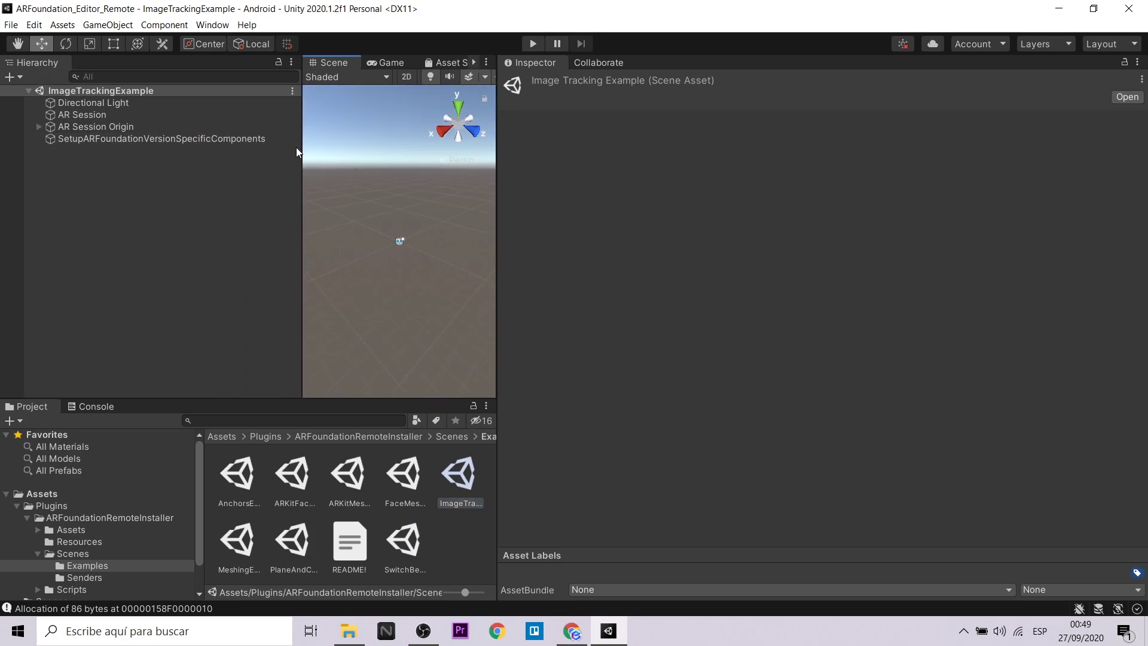
left_click(90, 125)
left_click(532, 43)
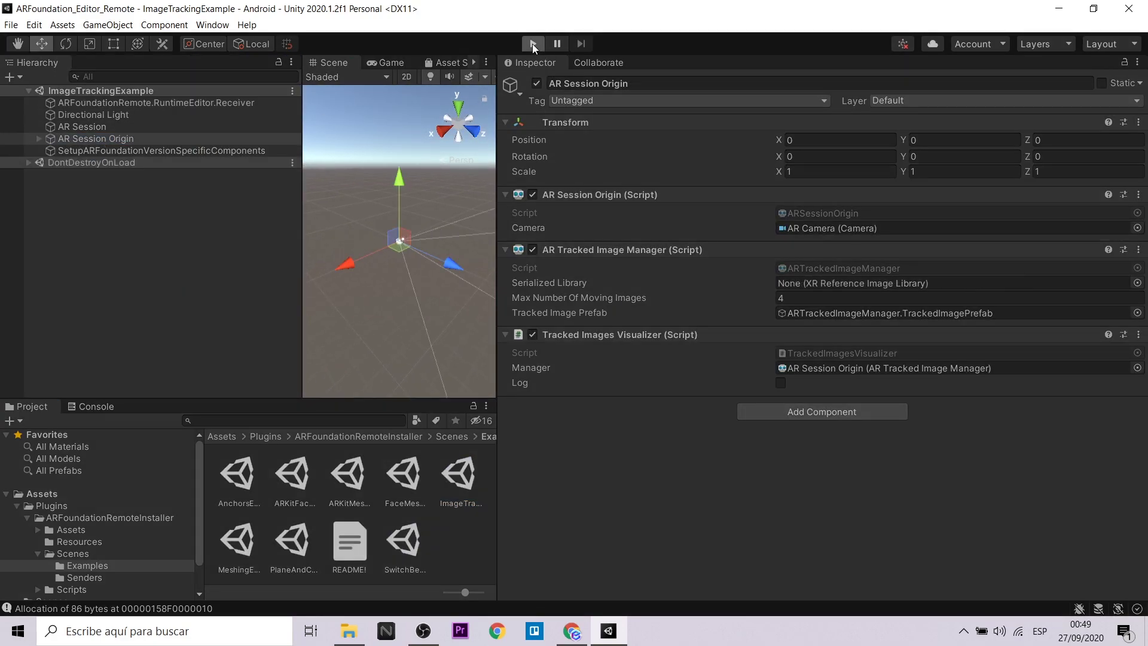